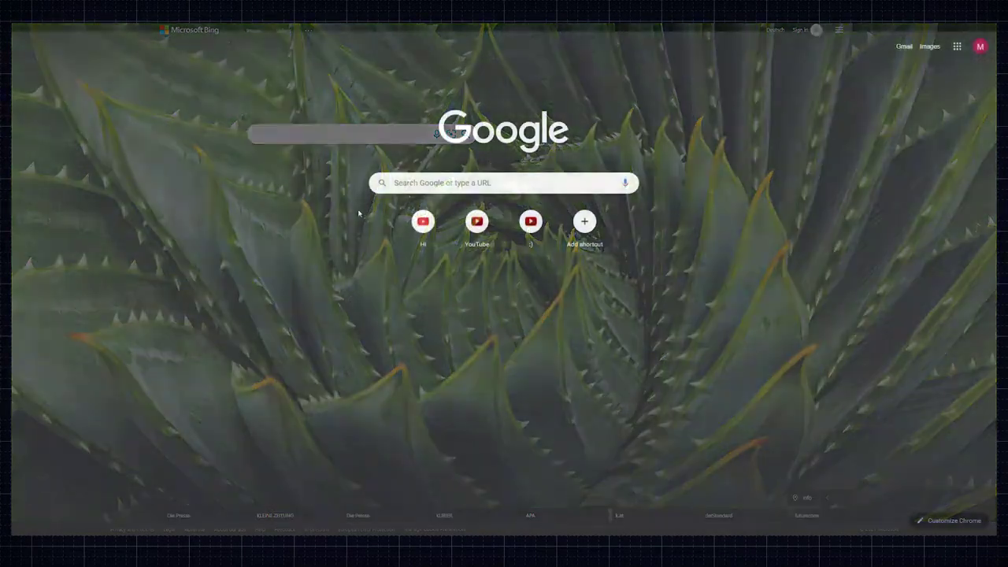
Search Google for "clouds" and show the image results
left_click(441, 182)
type("clouds")
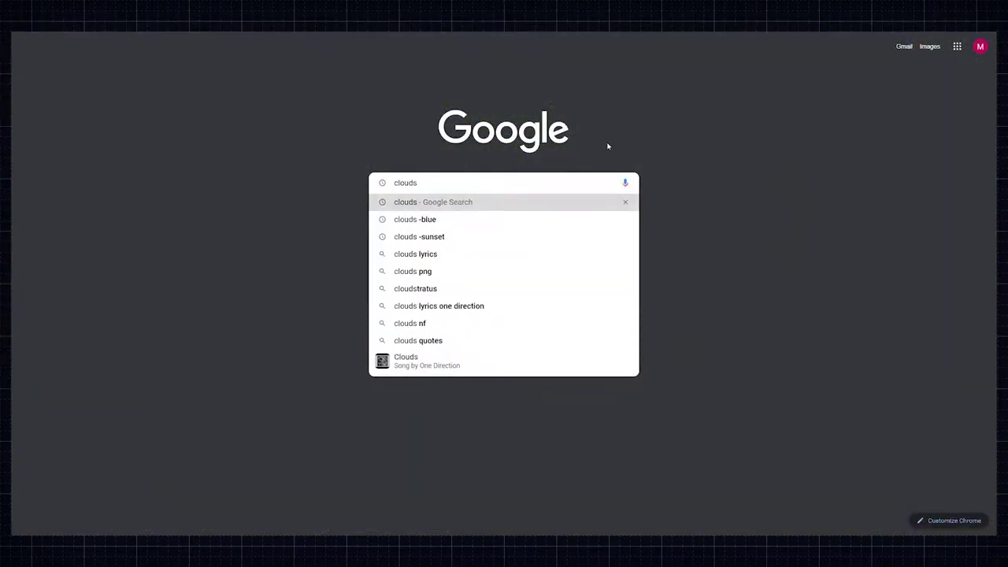
key("Return")
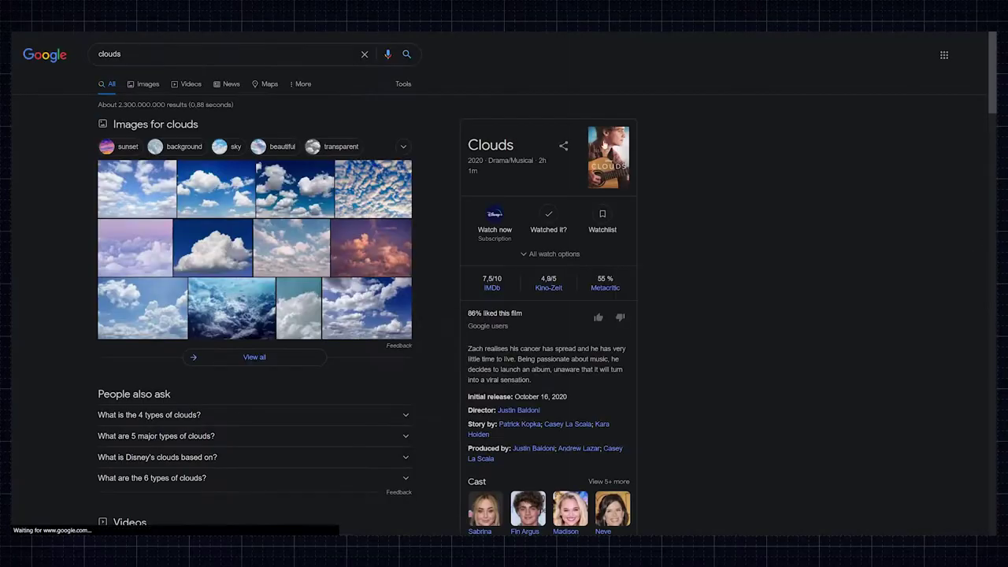
left_click(146, 85)
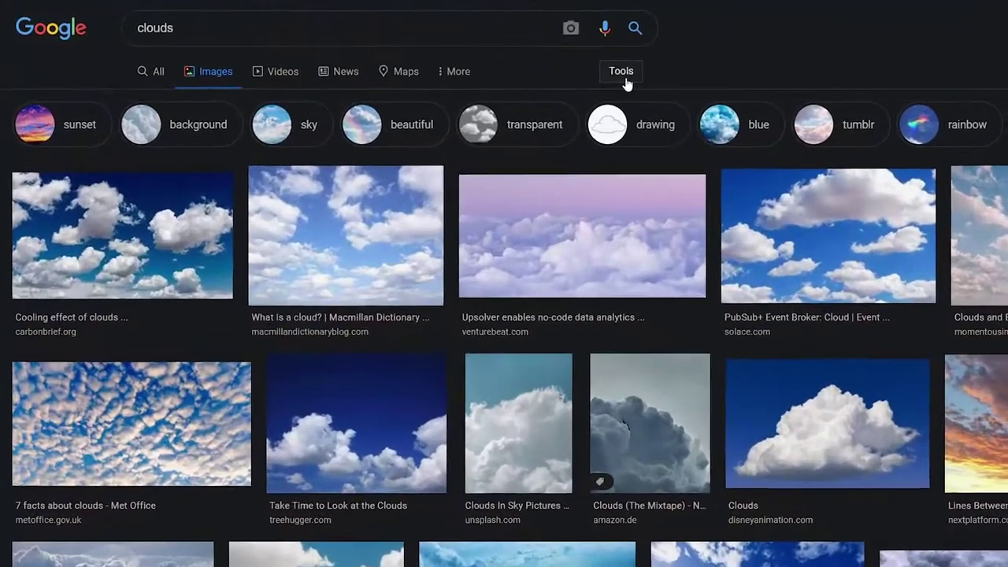
Filter the cloud image results to large size and the green color
left_click(400, 81)
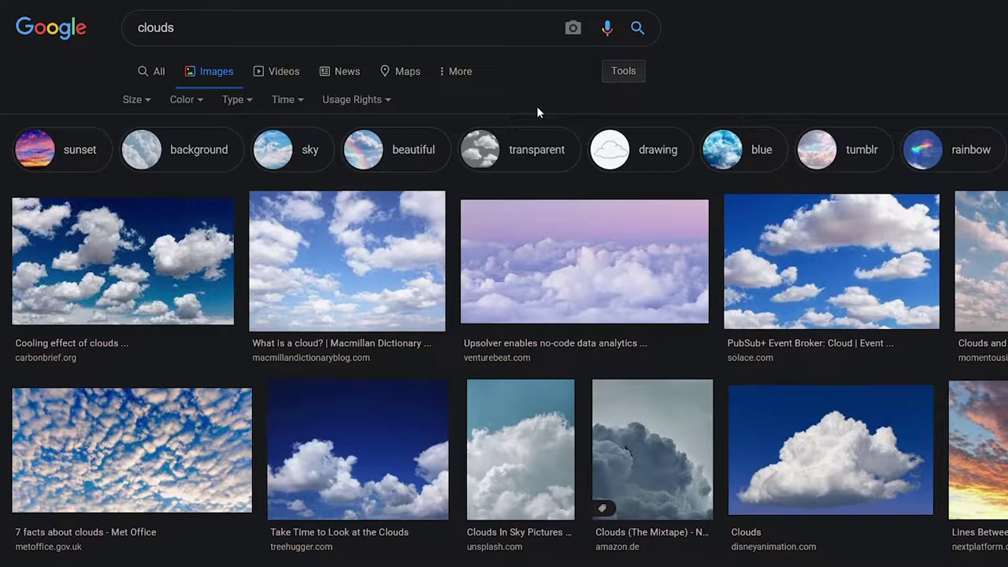
left_click(136, 101)
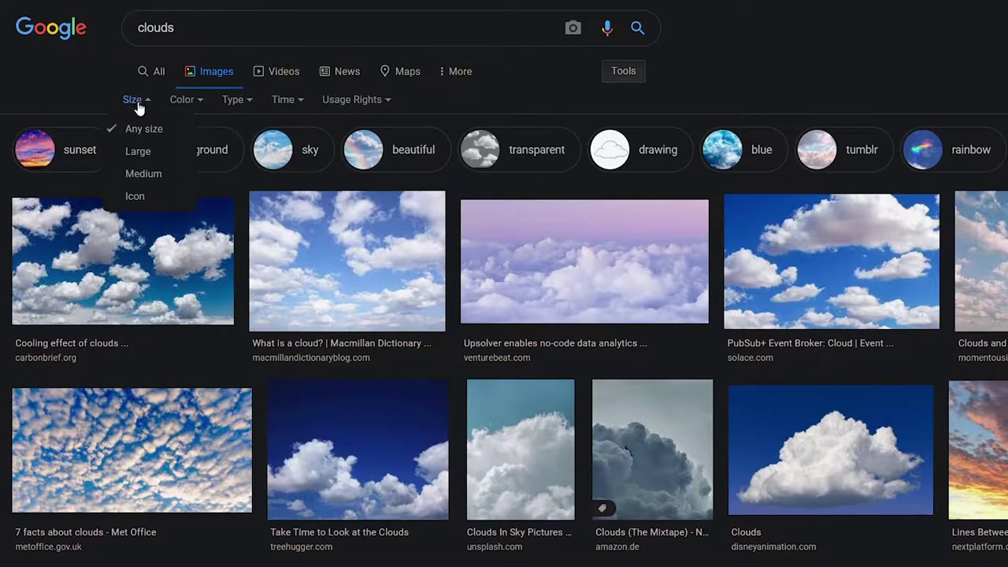
left_click(139, 152)
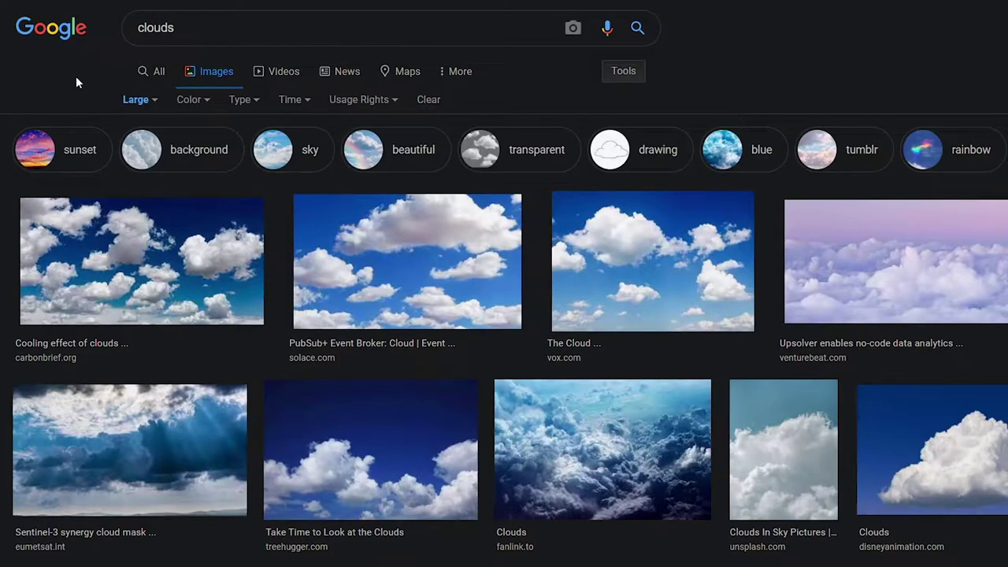
left_click(197, 102)
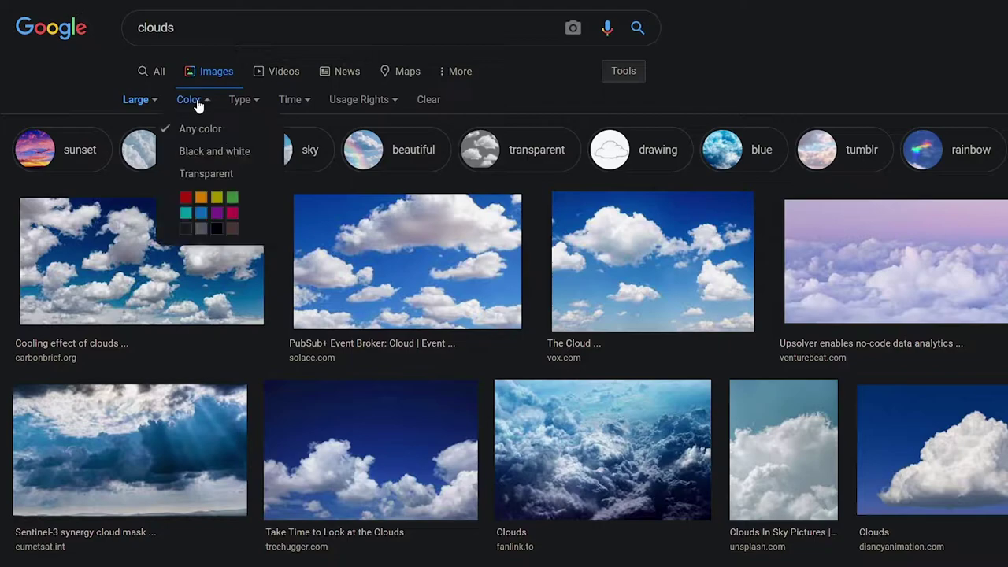
left_click(232, 197)
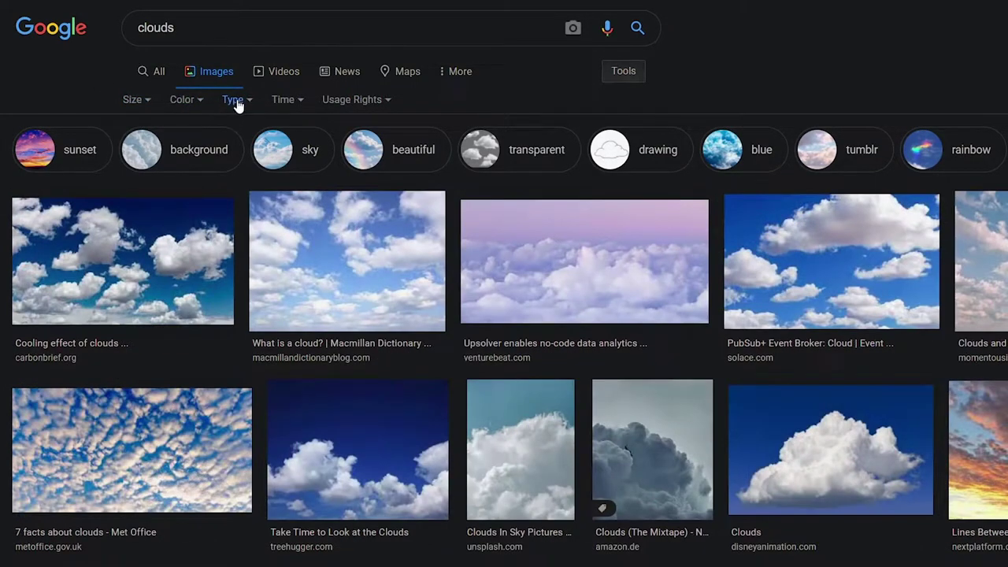
Filter the unfiltered cloud image results to the Line Drawing type and browse them
left_click(235, 102)
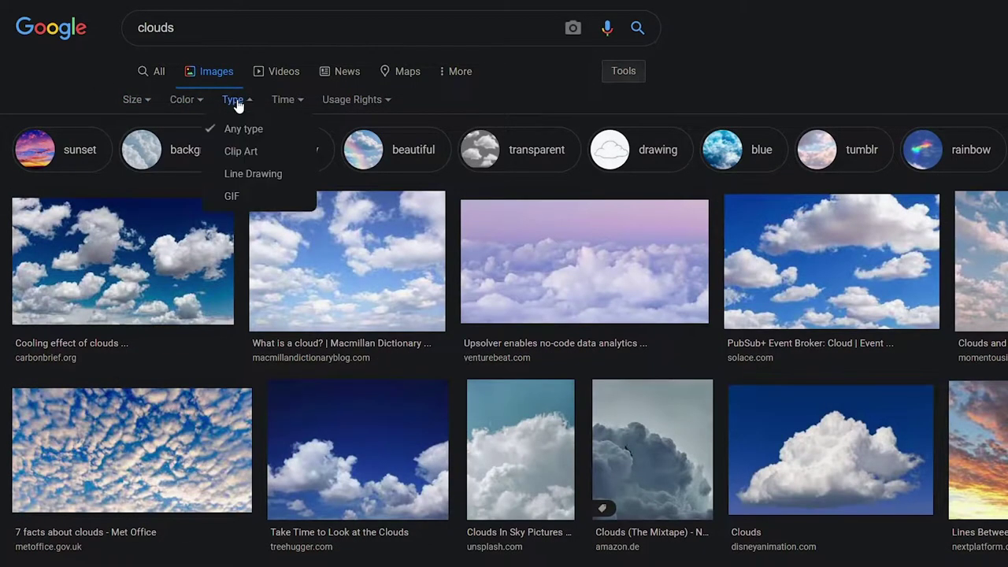
left_click(245, 174)
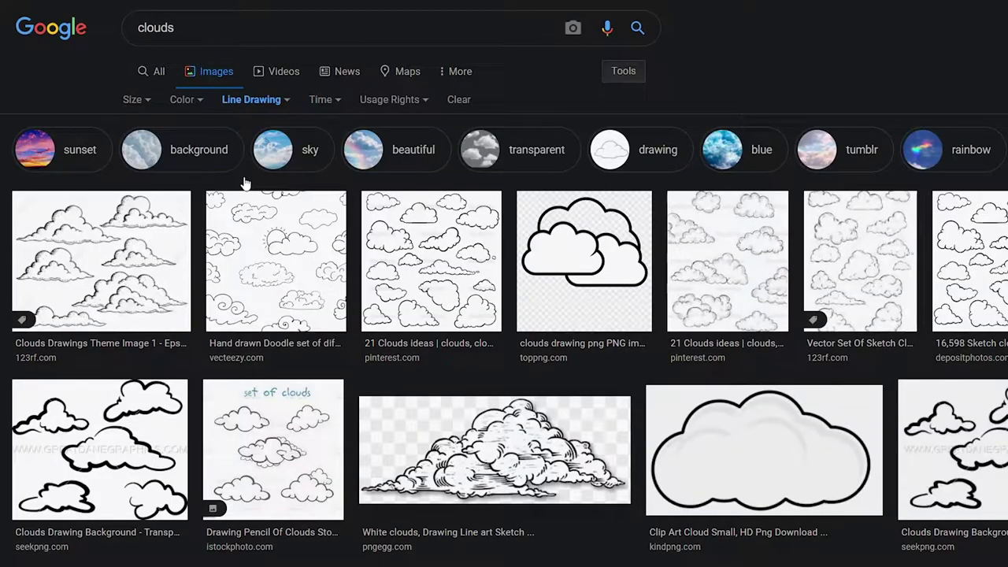
scroll(408, 194, "down", 10)
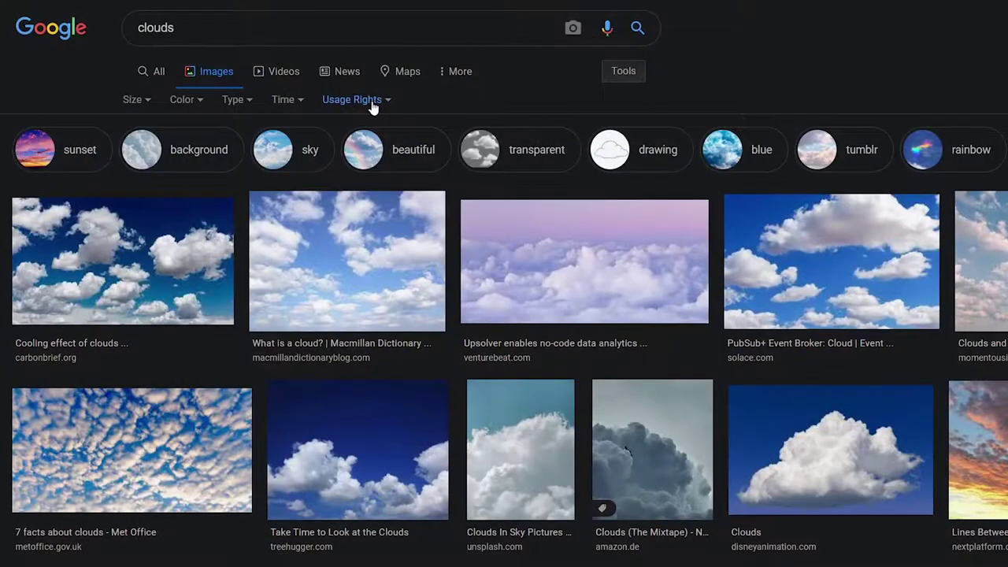
Filter the cloud images by Creative Commons licenses, then switch the usage rights to Commercial & other licenses
left_click(373, 108)
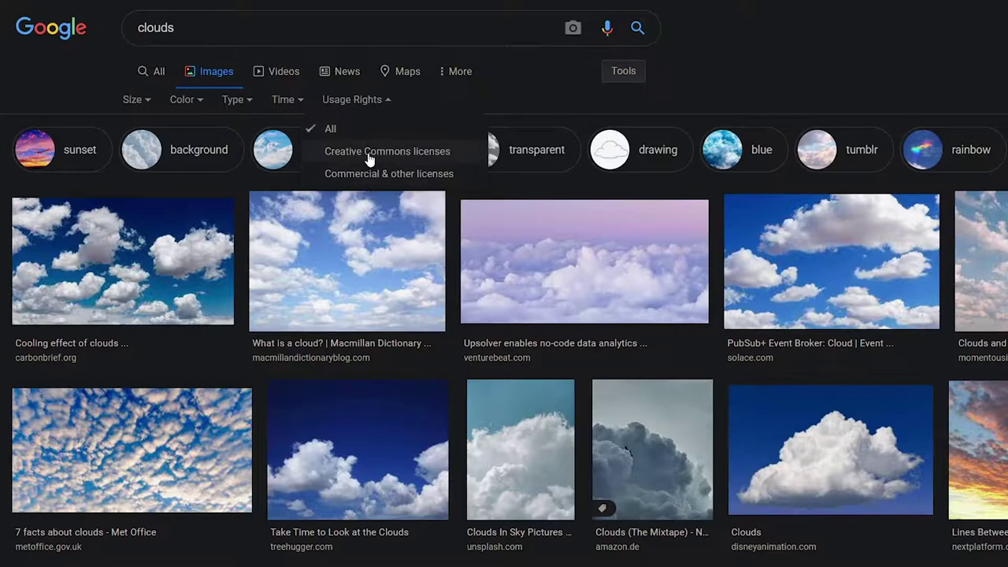
left_click(369, 154)
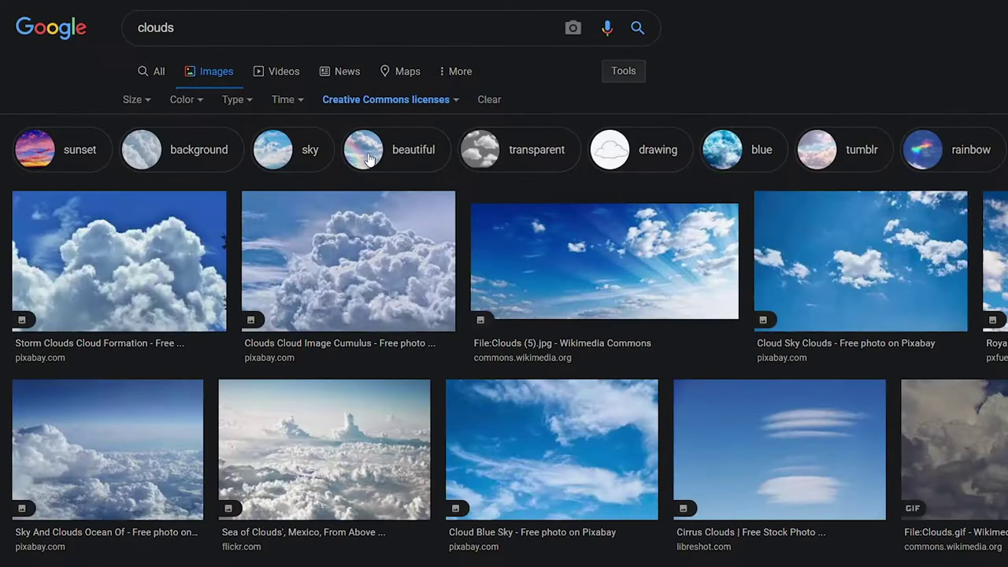
left_click(420, 100)
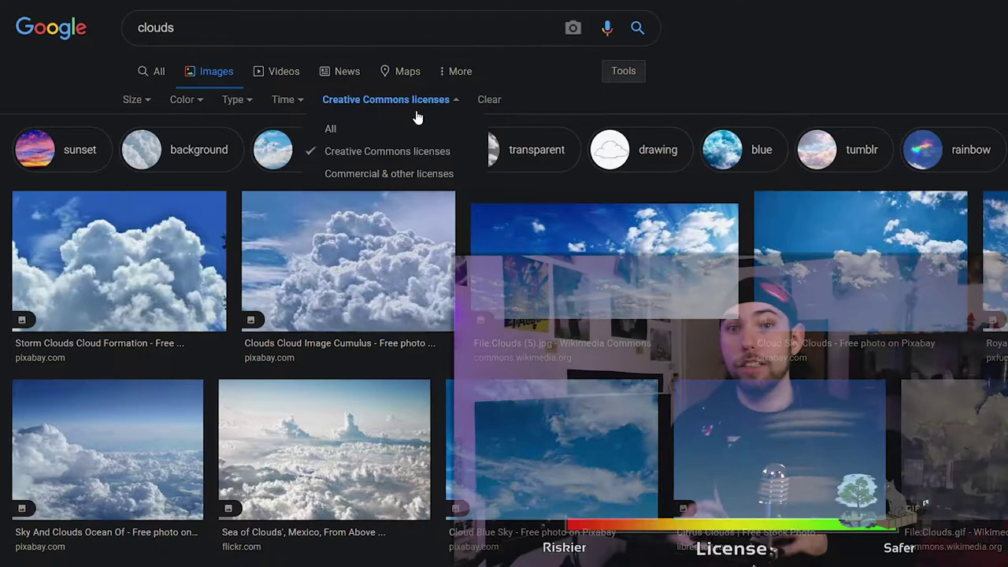
left_click(392, 180)
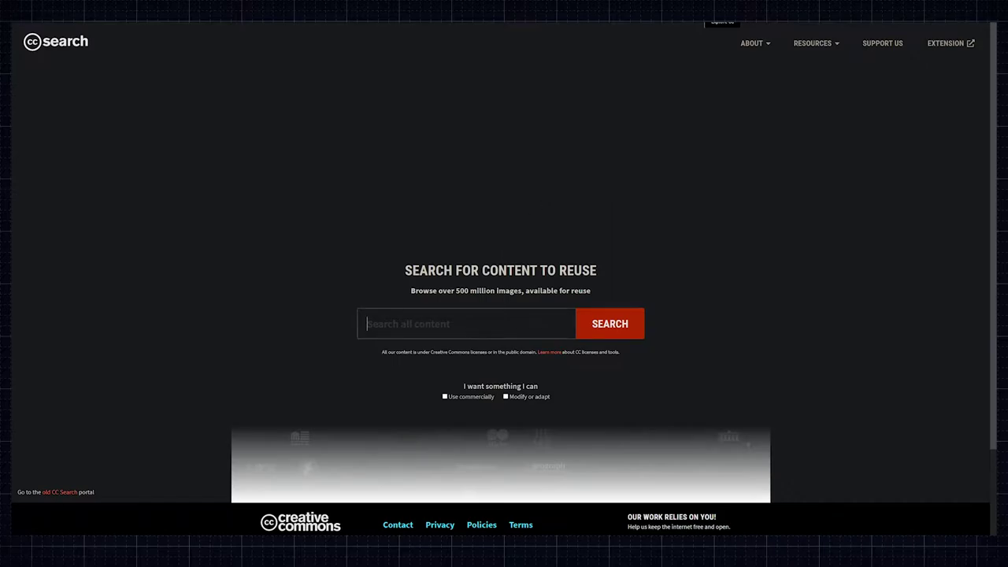
Search CC Search for "clouds" and limit the results to the CC0 and Public Domain Mark licenses
type("clouds")
key("Return")
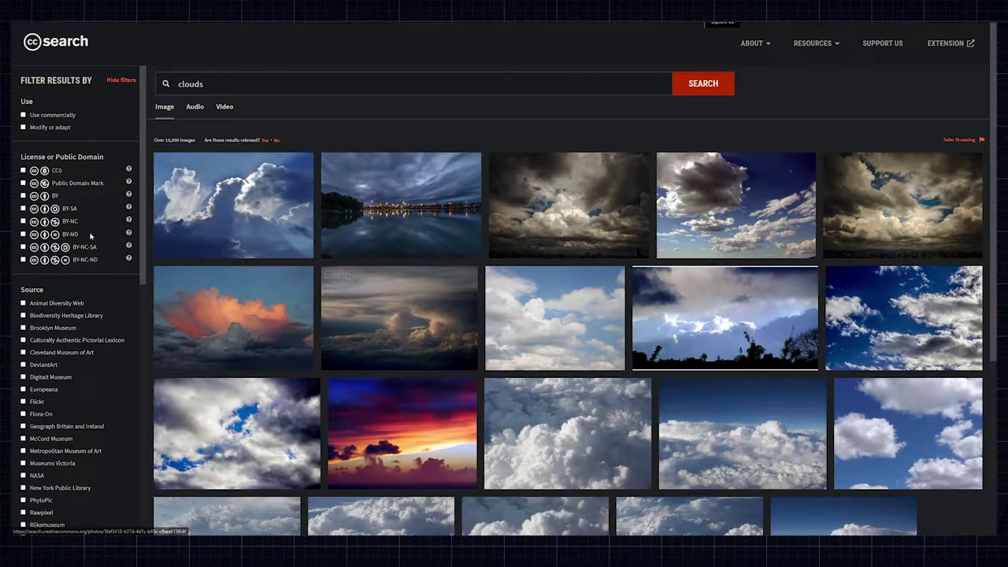
left_click(24, 171)
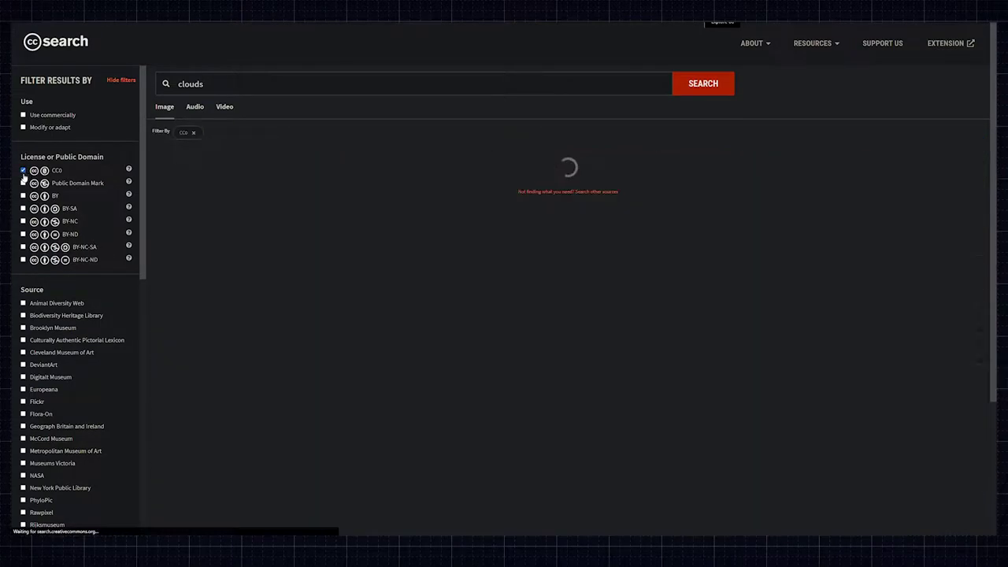
left_click(24, 183)
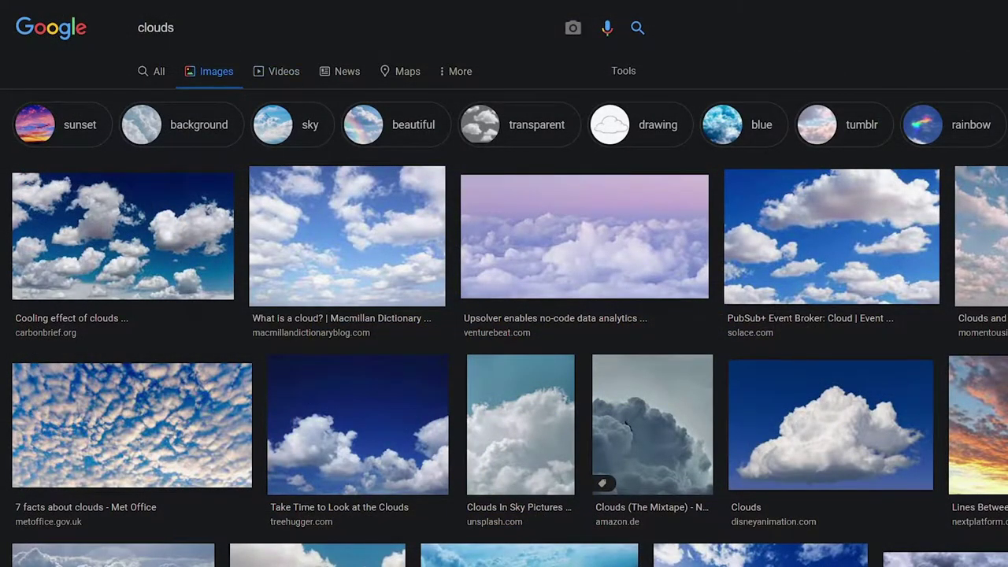
Replace the Google Images search term with "cat clouds" and run the search
key("ctrl+a")
key("BackSpace")
type("cat clouds")
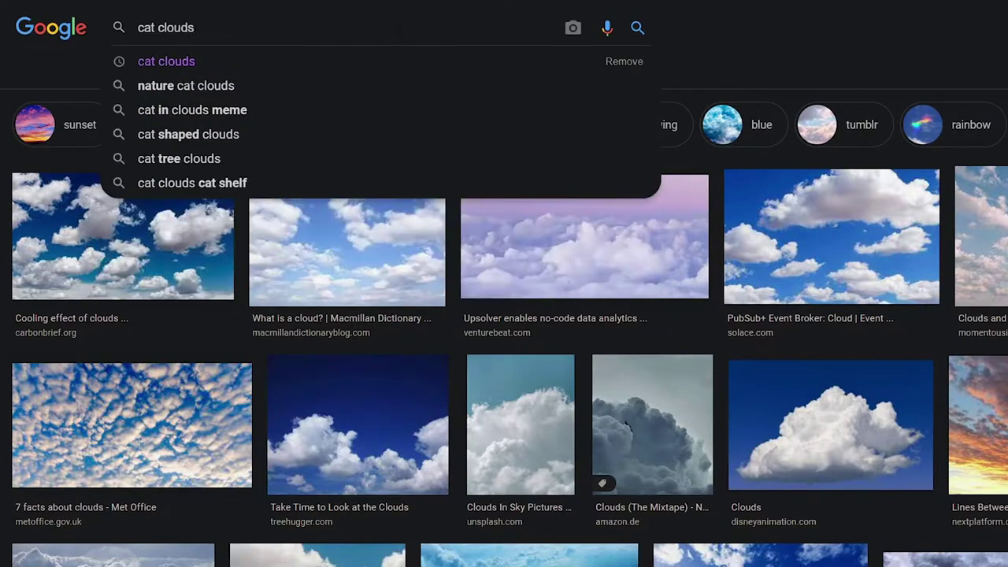
key("Return")
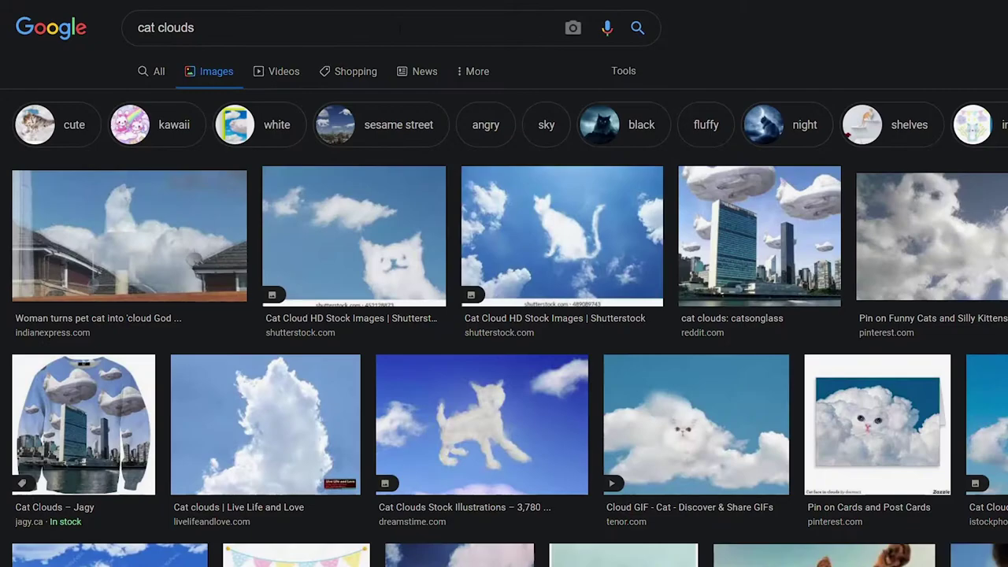
Enclose cat clouds in double quotation marks, search images for the exact phrase and browse the results
left_click(401, 29)
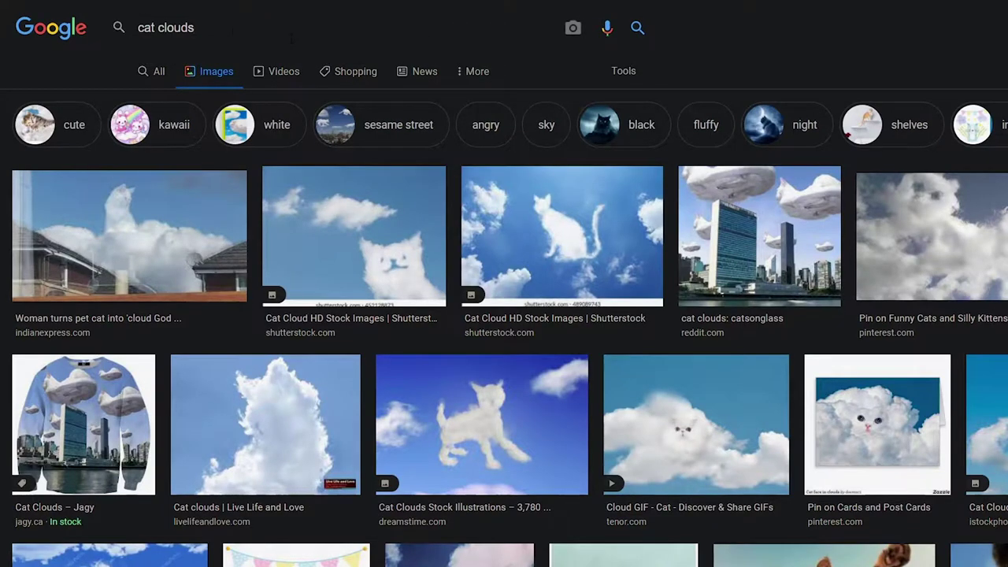
type("'")
key("Home")
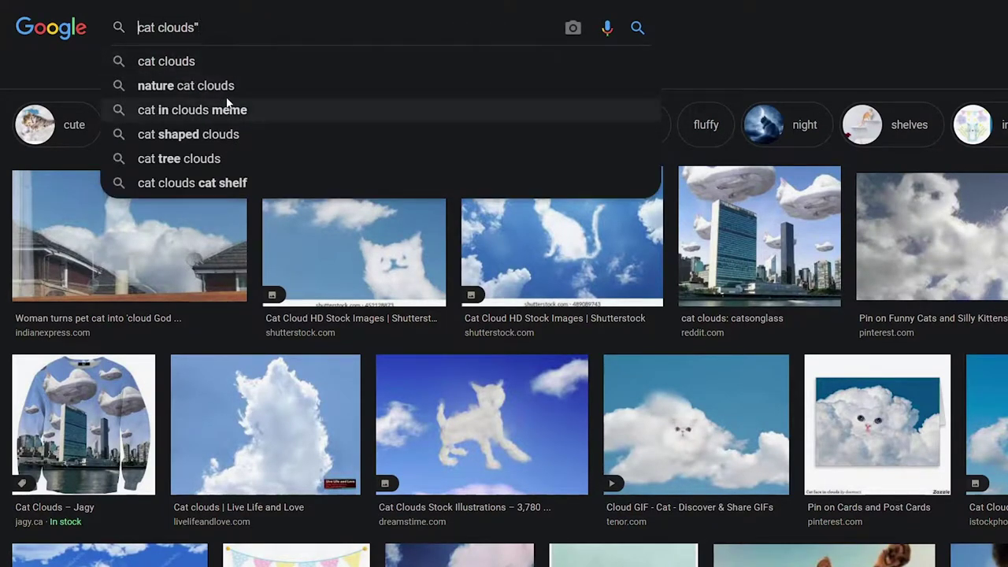
type("\"")
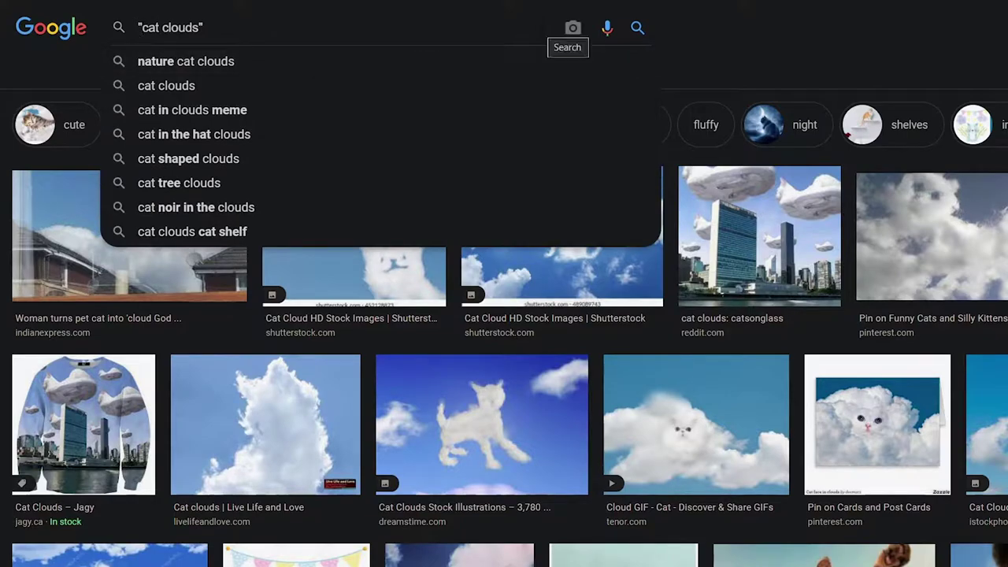
key("Return")
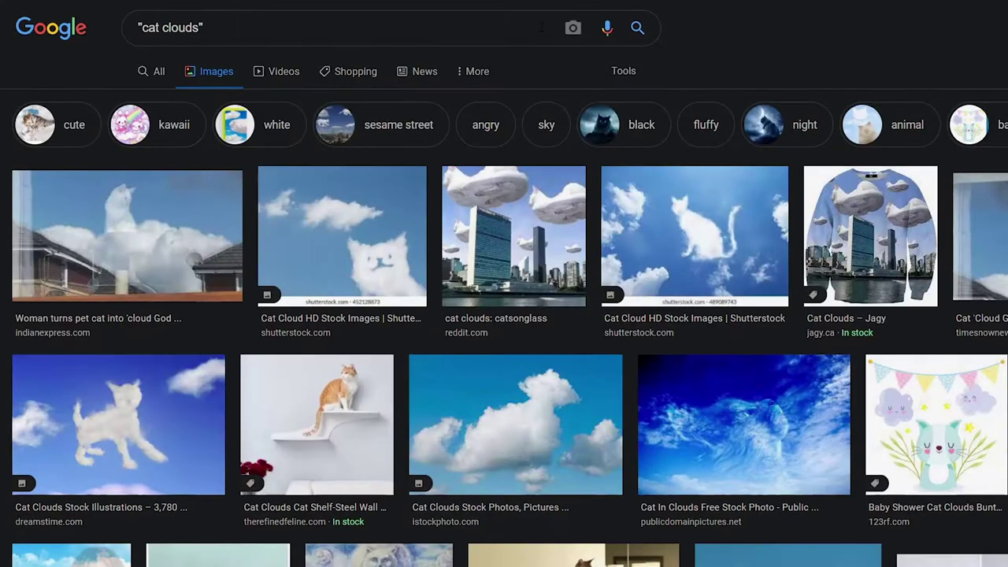
scroll(784, 282, "down", 10)
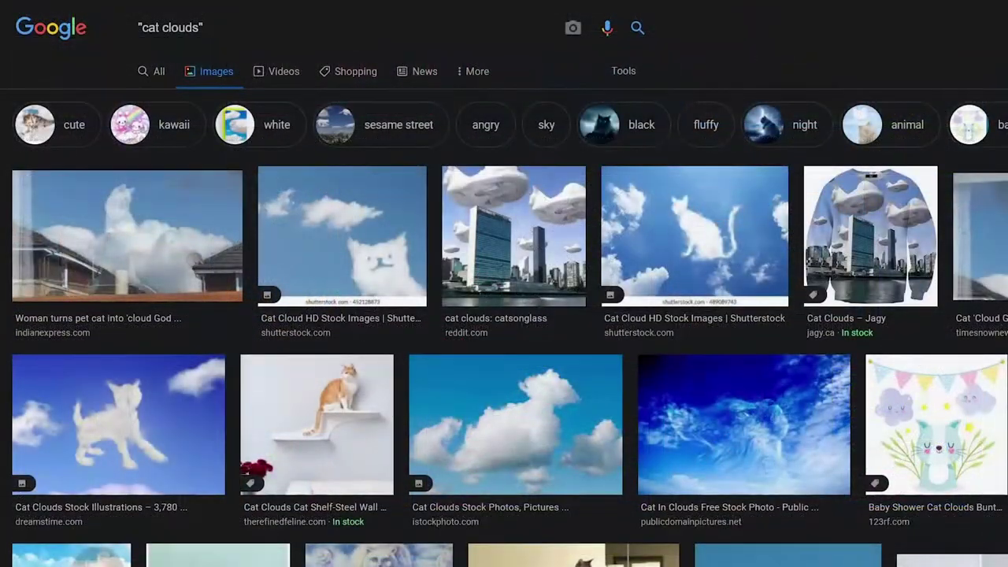
Insert "violet" before cat clouds inside the quoted phrase and run the image search
left_click(140, 27)
type("violet")
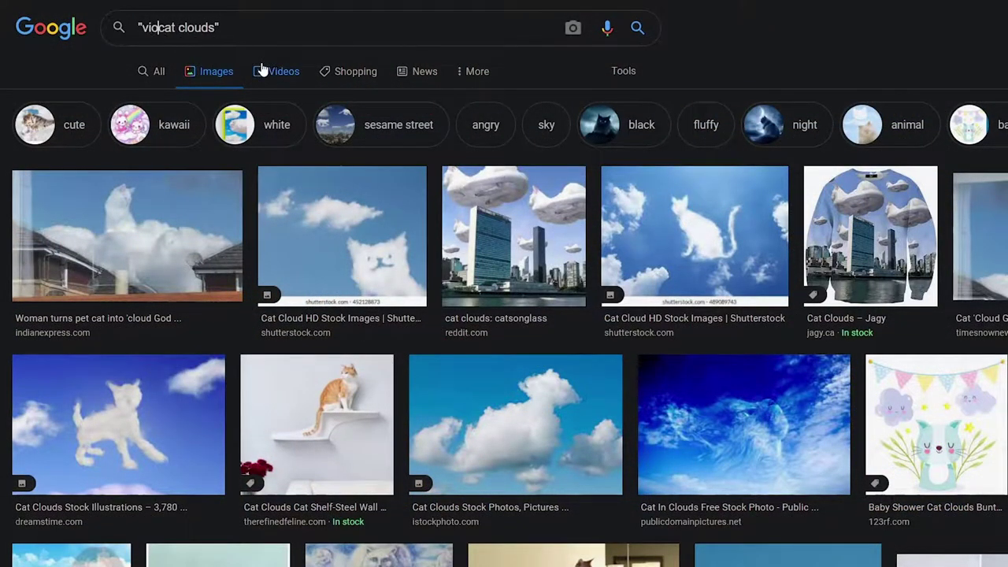
key("Return")
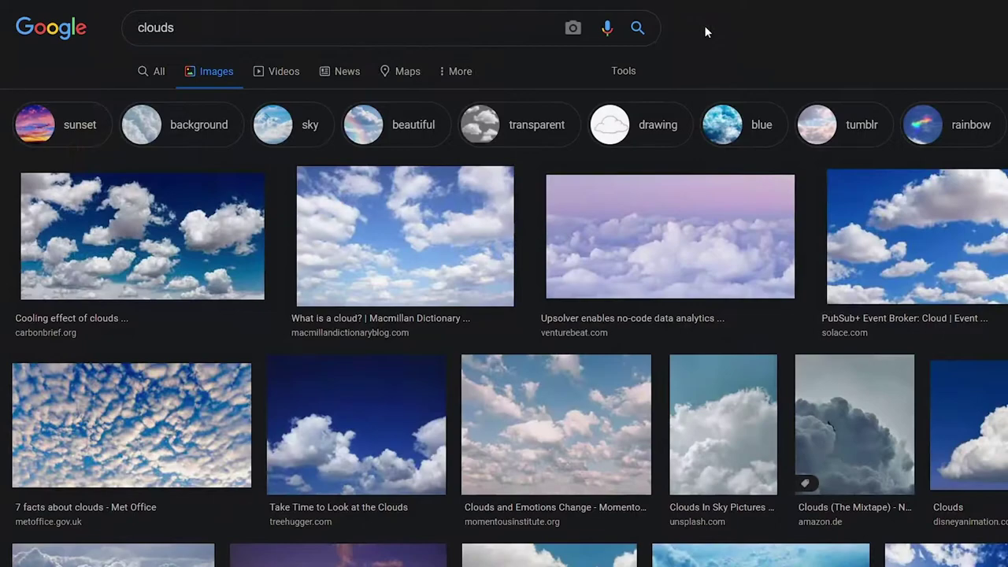
Extend the clouds image search to "clouds -blue" to exclude blue
left_click(383, 22)
type("-")
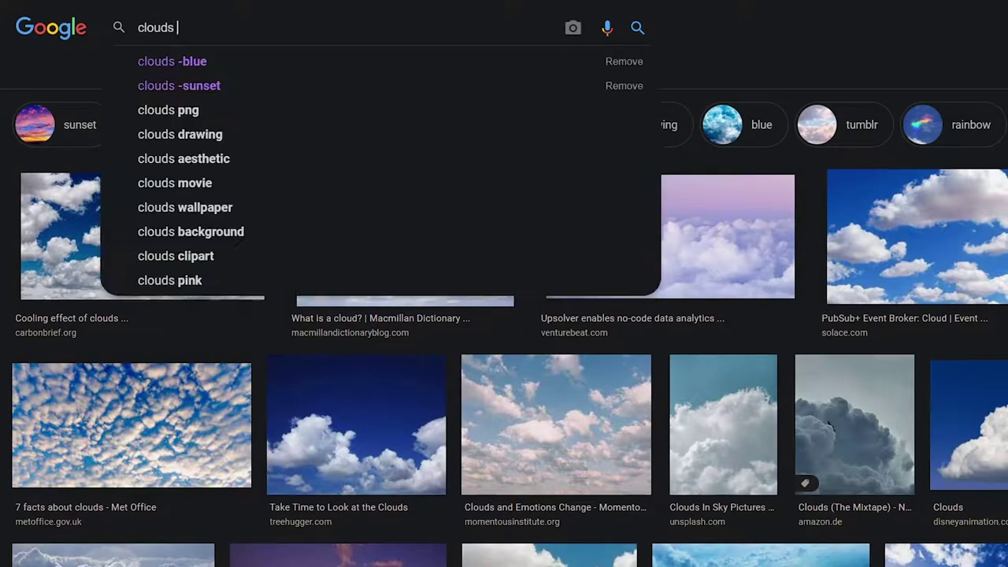
type("blue")
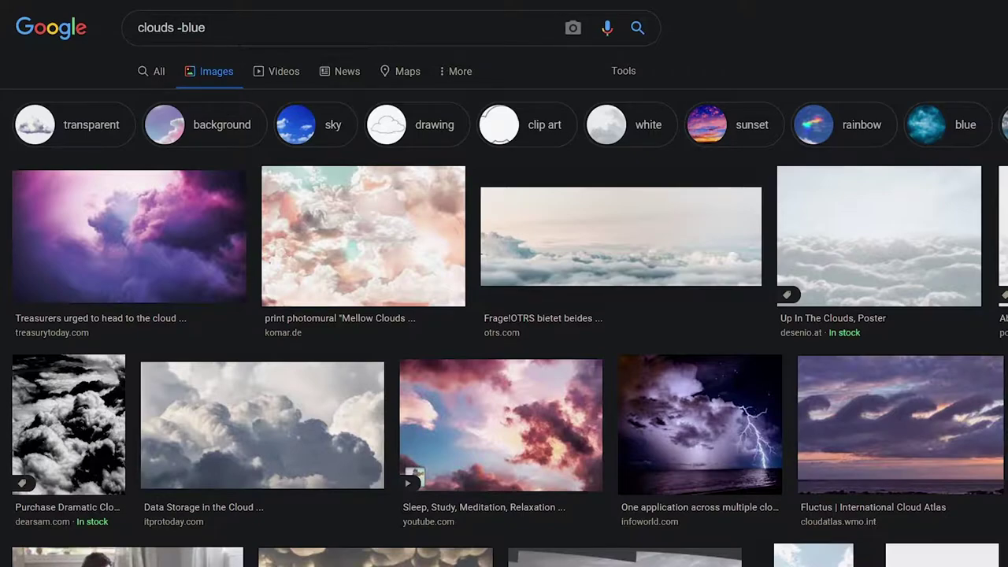
Change the excluded terms so the image search reads "clouds -painting -drawing" and browse the results
left_click_drag(207, 28, 181, 28)
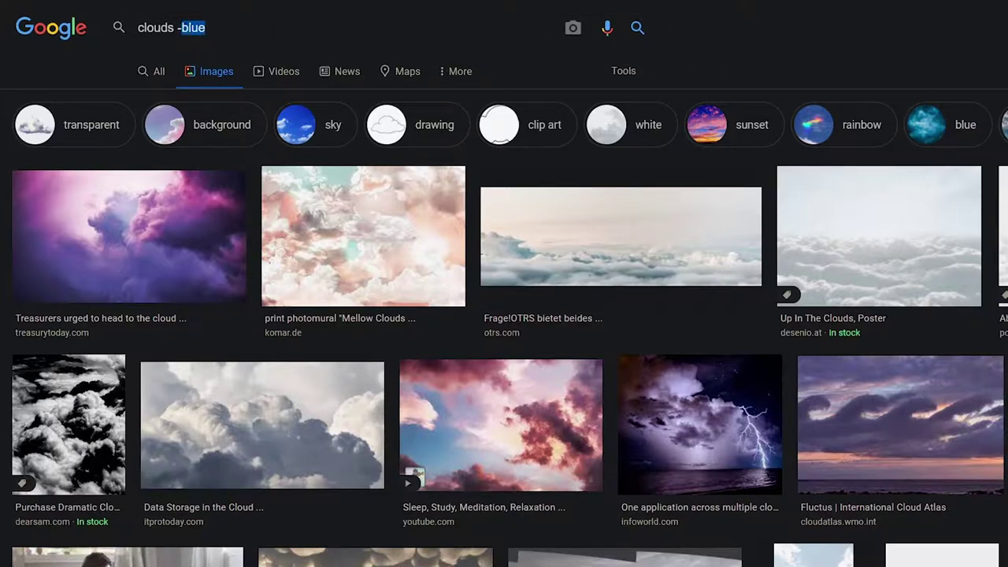
type("painting -drawing")
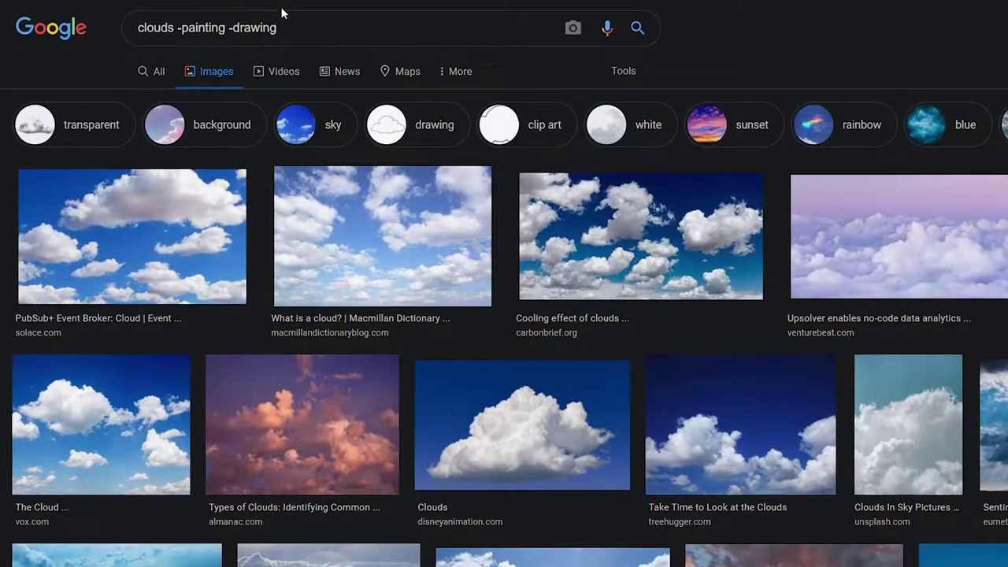
scroll(417, 173, "down", 15)
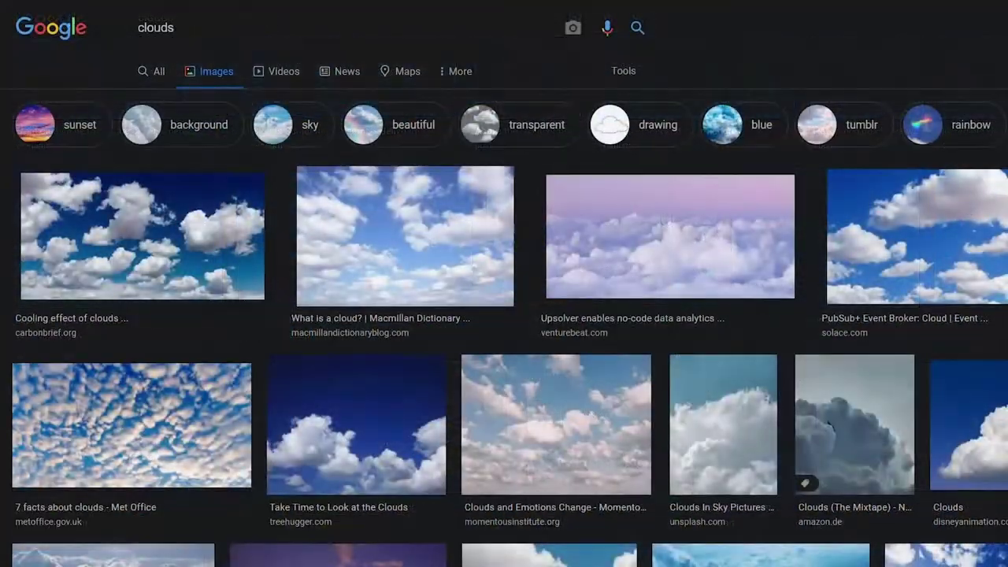
Replace the clouds search term with the German word "wolken" and run the image search
type("/")
type("wolkn")
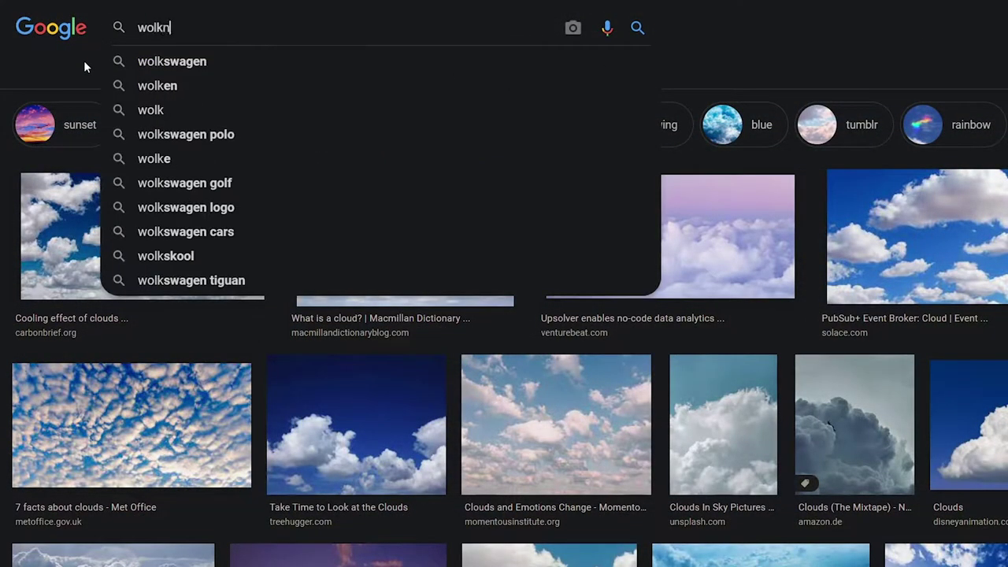
key("BackSpace")
type("en")
key("Return")
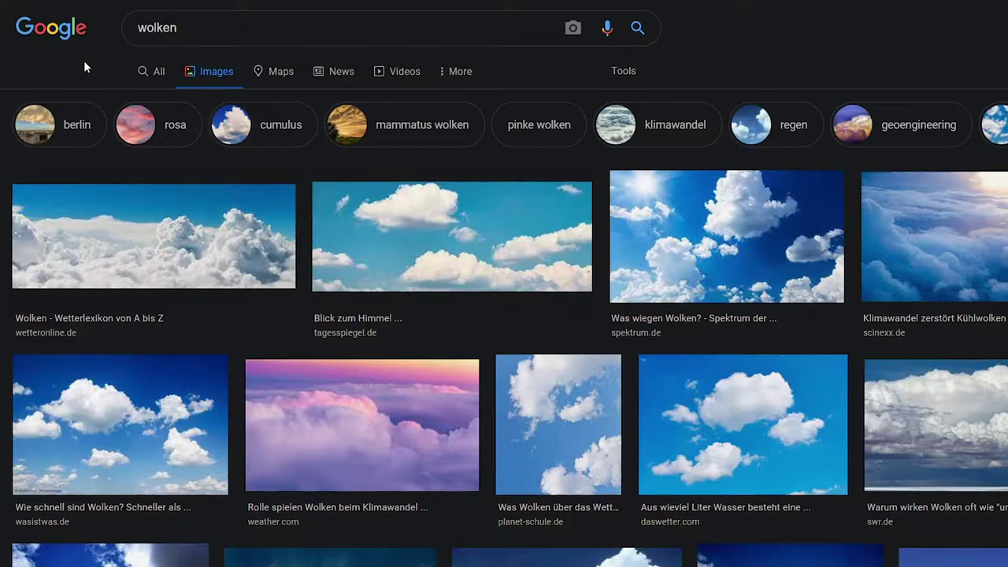
Replace the search term with the Japanese word for clouds, "雲", run the image search and browse the results
type("/")
type("k")
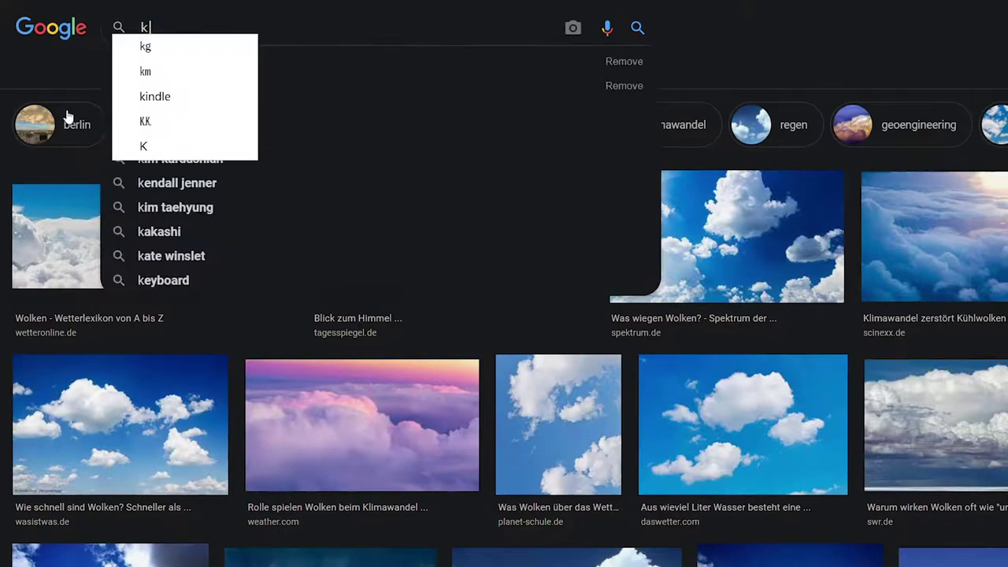
type("umo")
key("space")
key("Return")
key("Return")
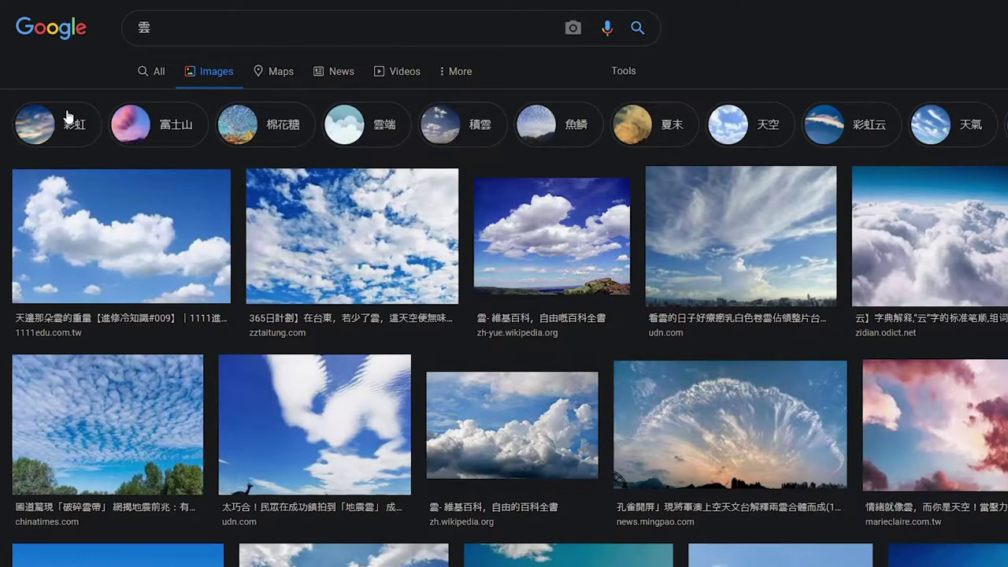
scroll(549, 305, "down", 10)
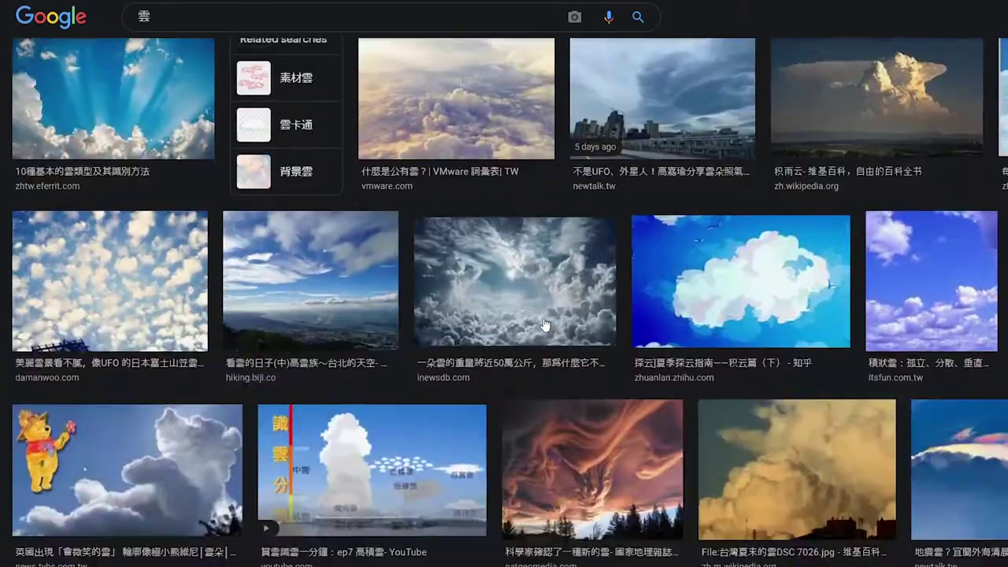
scroll(549, 305, "down", 5)
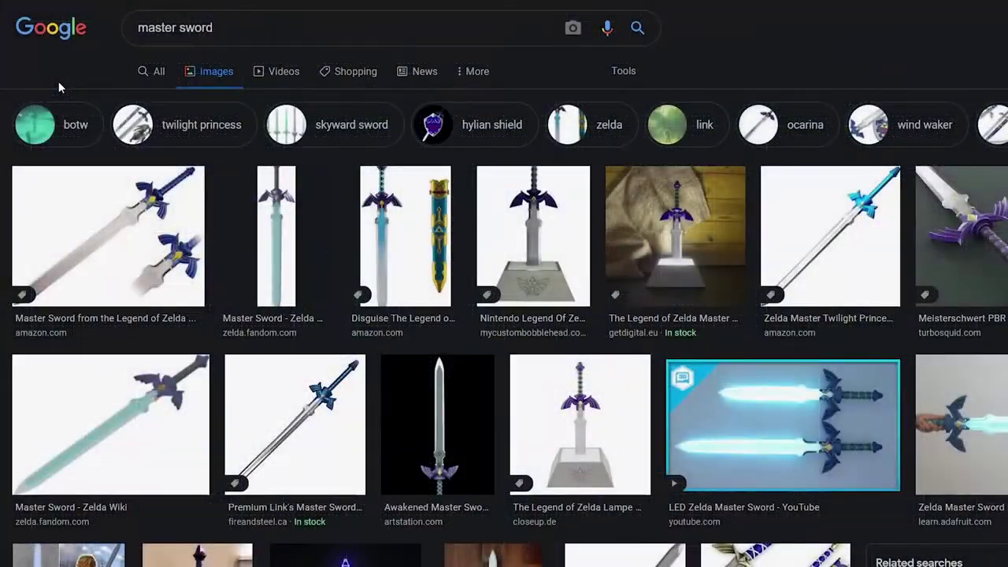
Extend the image search to "master sword 3d model" and run it
left_click(260, 27)
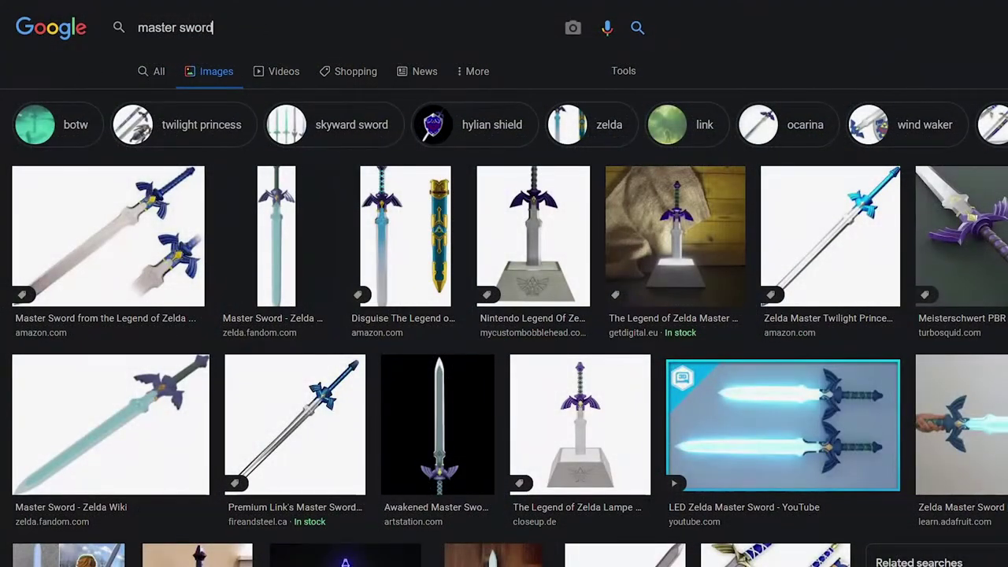
type("3d model")
key("Return")
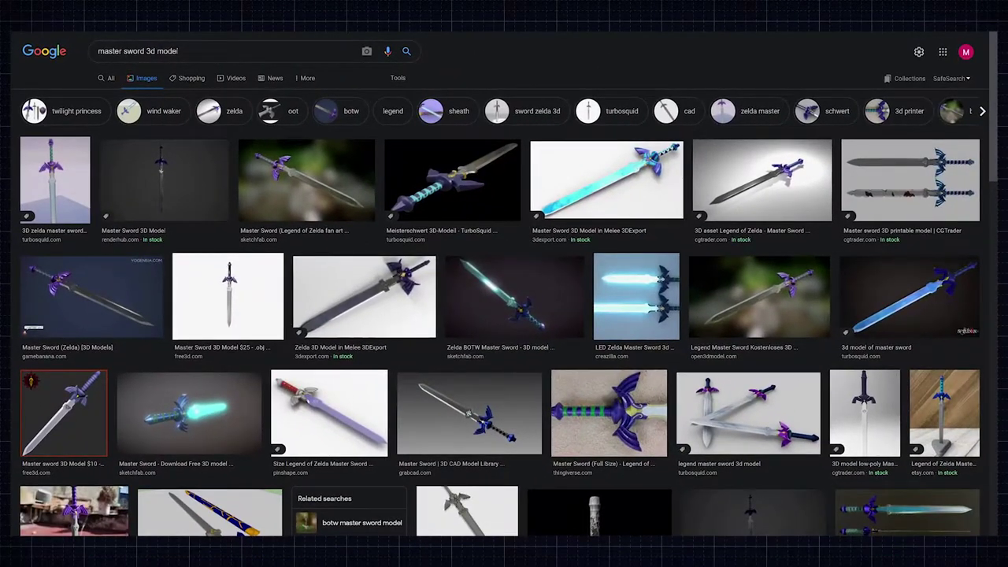
Open the Master Sword (Legend of Zelda fan art) result on Sketchfab and rotate the 3D model to inspect it
left_click(306, 179)
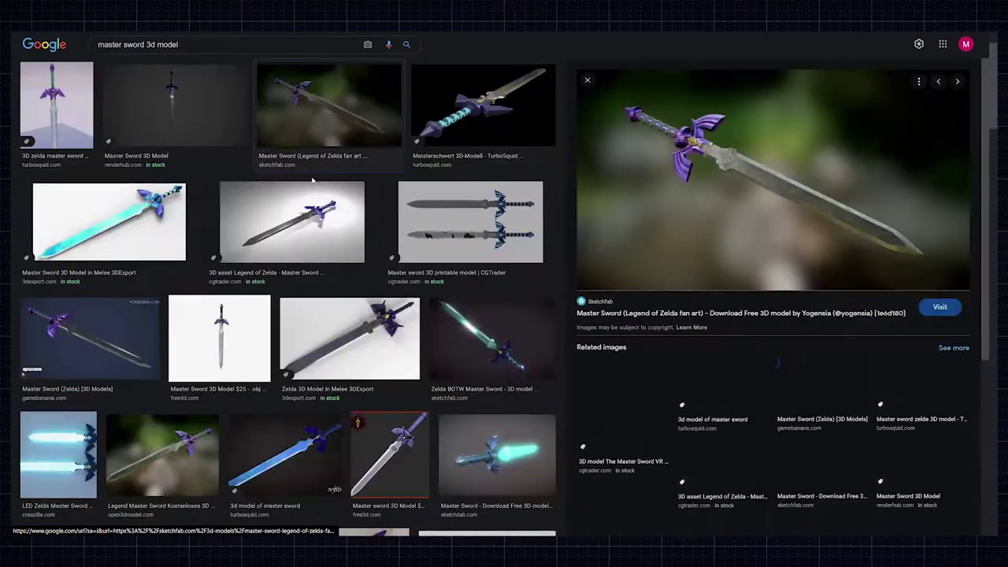
left_click(791, 174)
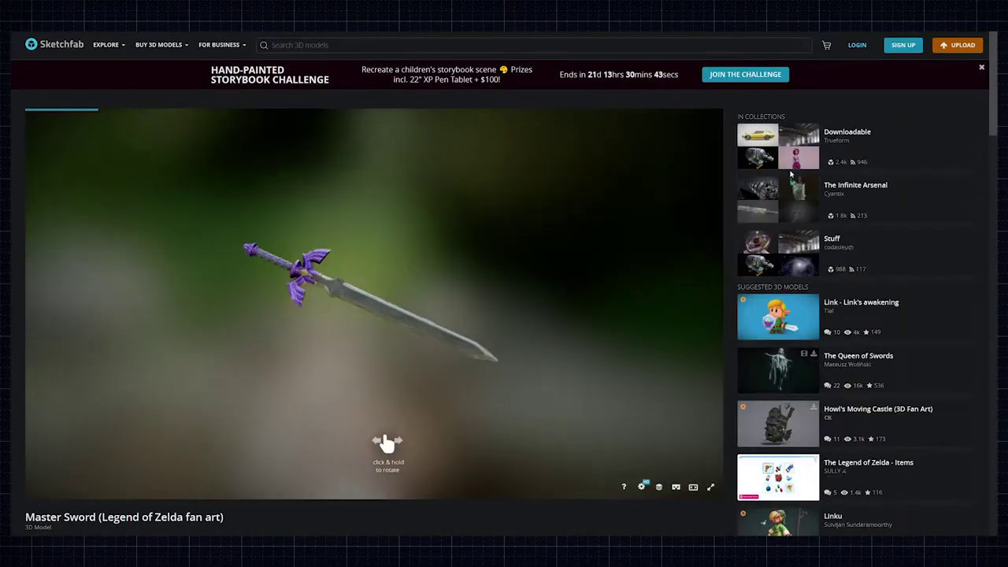
left_click_drag(441, 347, 365, 315)
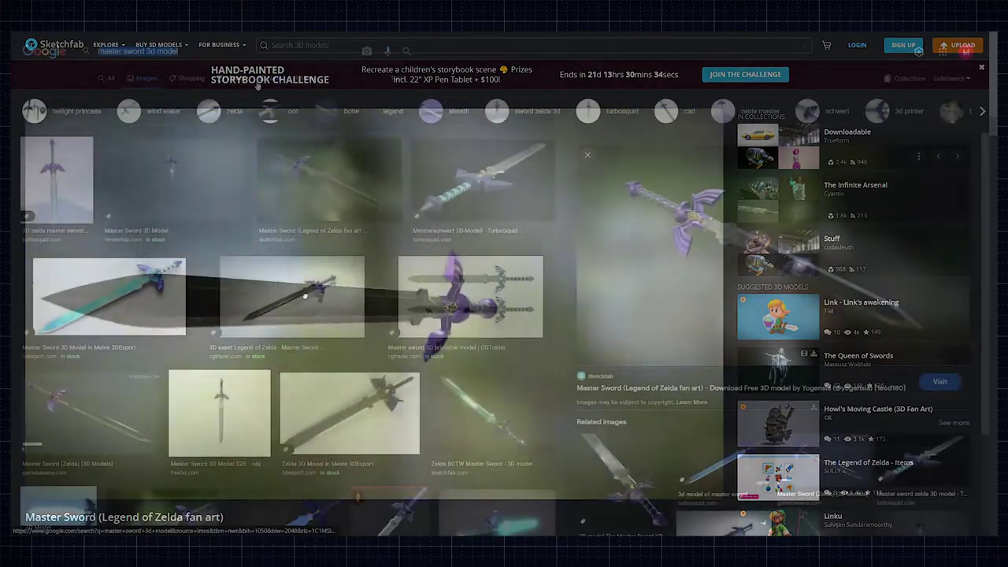
Search for "running cheetah" and advance the paused "Cheetahs Running!" video on YouTube frame by frame to study the motion
type("running cheetah")
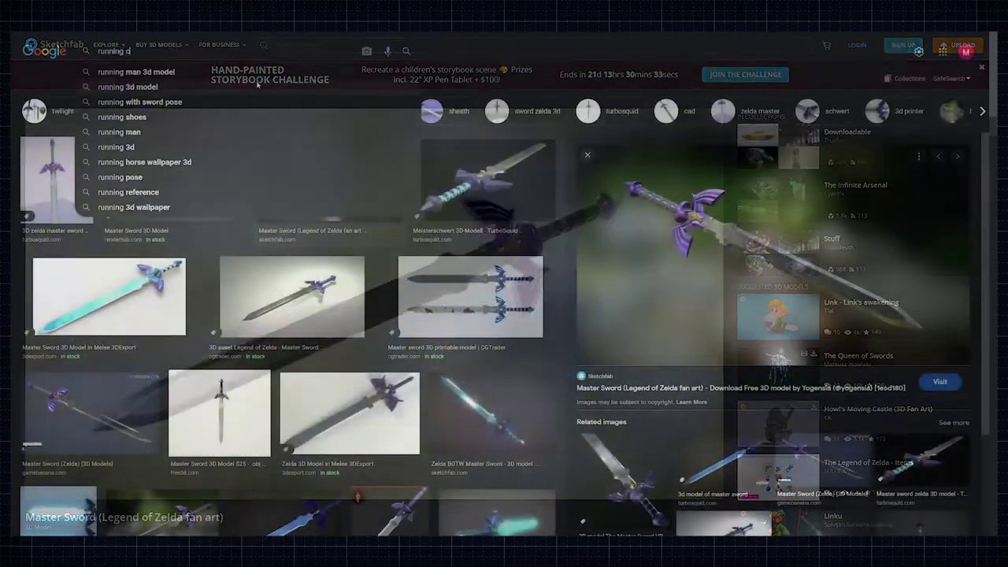
key("Return")
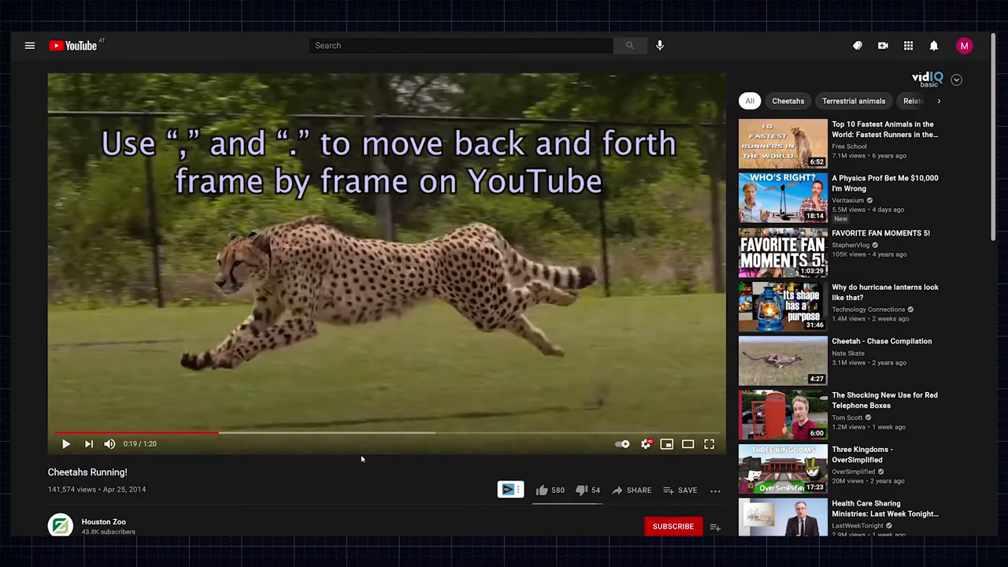
key("period")
key("period")
key("period")
key("period")
key("period")
key("period")
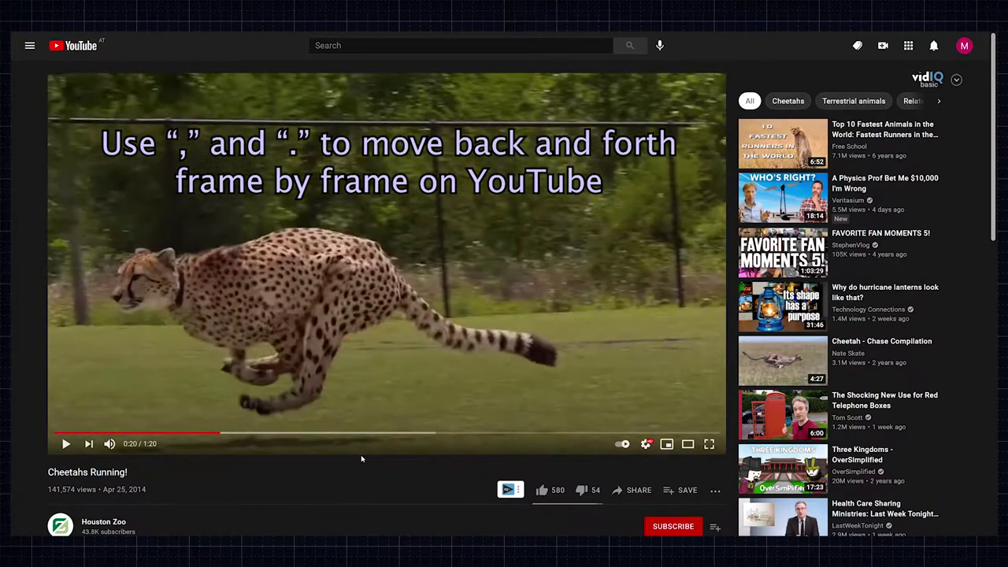
key("period")
key("period")
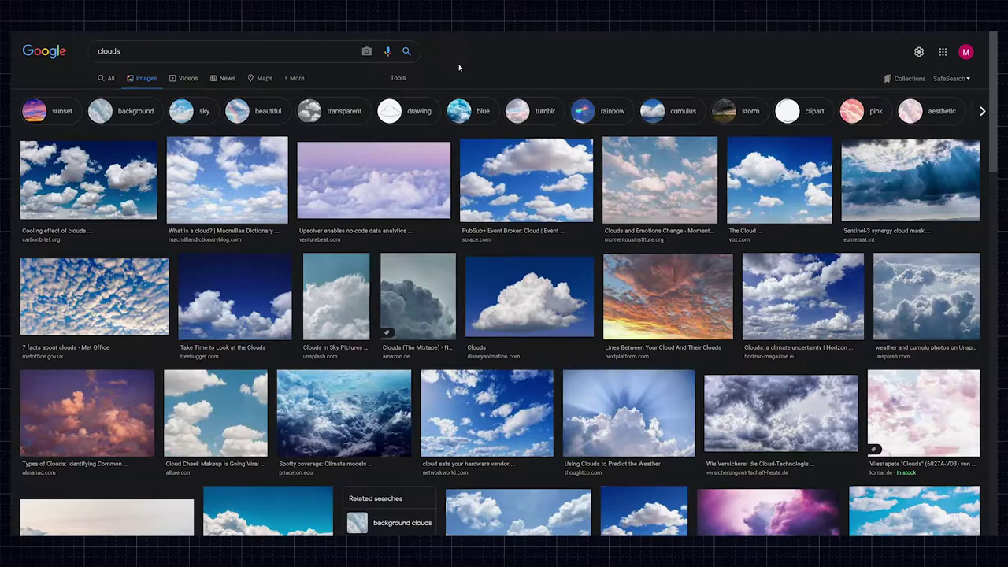
Preview the vox.com cloud photo from the clouds image results and save it to the Clouds folder
left_click(794, 186)
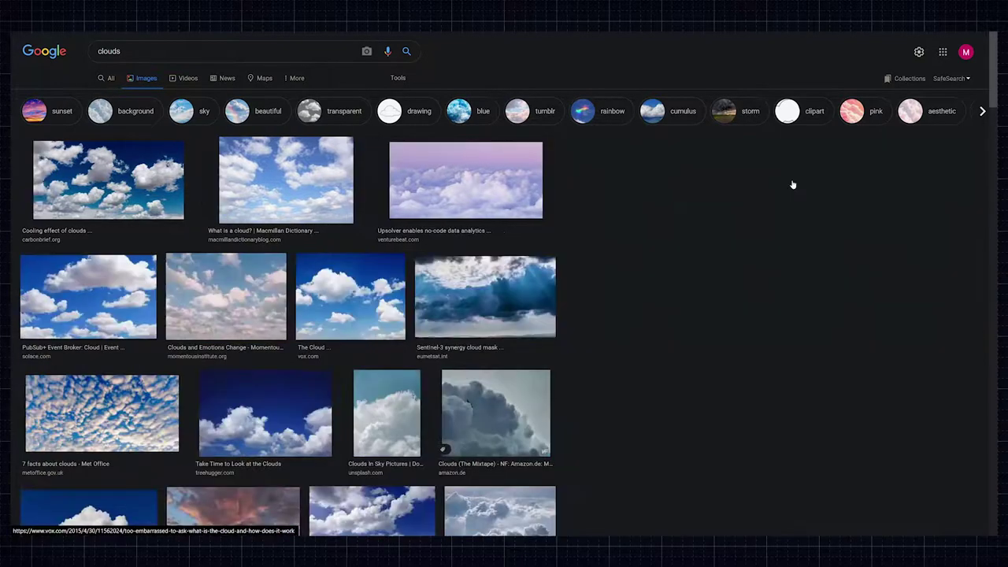
right_click(712, 241)
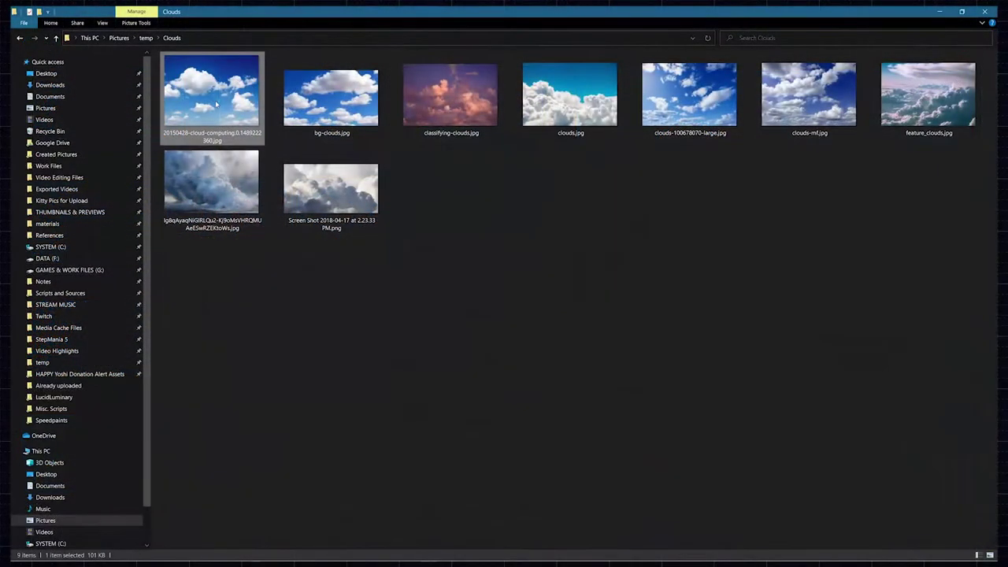
Open the first picture in the Clouds folder and flip through the following cloud images in the viewer
double_click(215, 100)
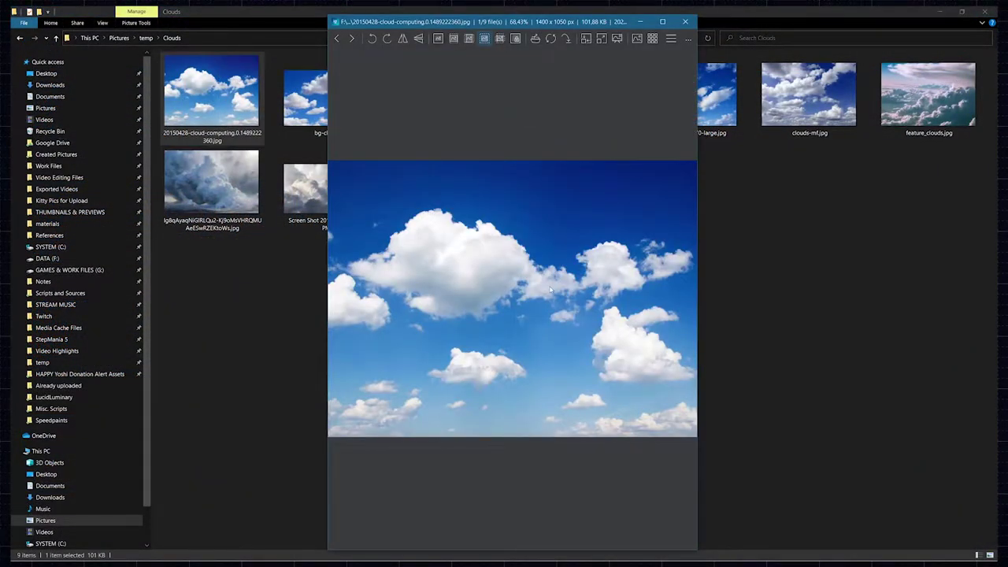
key("Right")
key("Right")
key("Right")
key("Right")
key("Right")
key("Right")
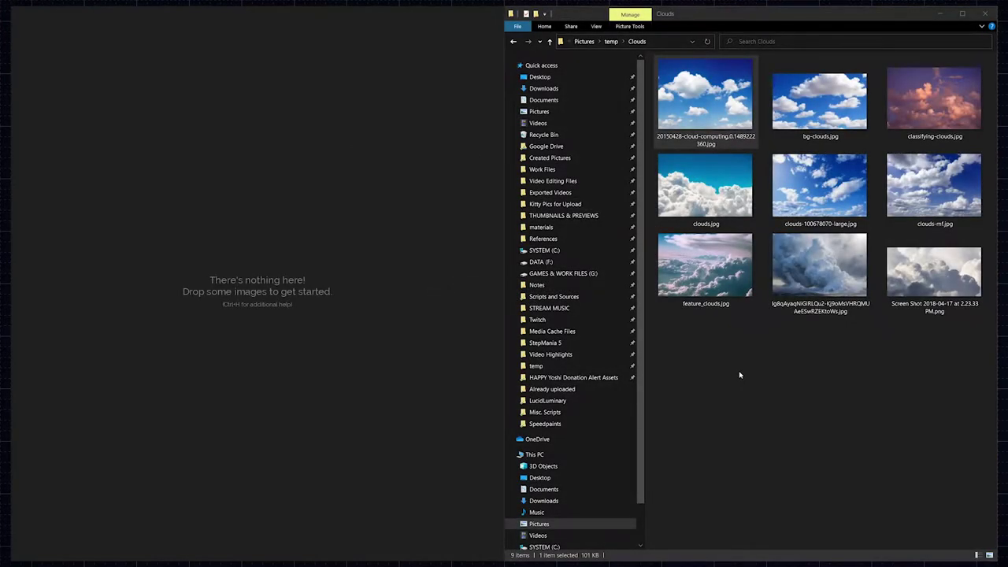
Add the first image and the last three images of the Clouds folder to the empty reference board
left_click_drag(705, 95, 171, 142)
left_click_drag(701, 349, 937, 288)
left_click_drag(938, 287, 426, 331)
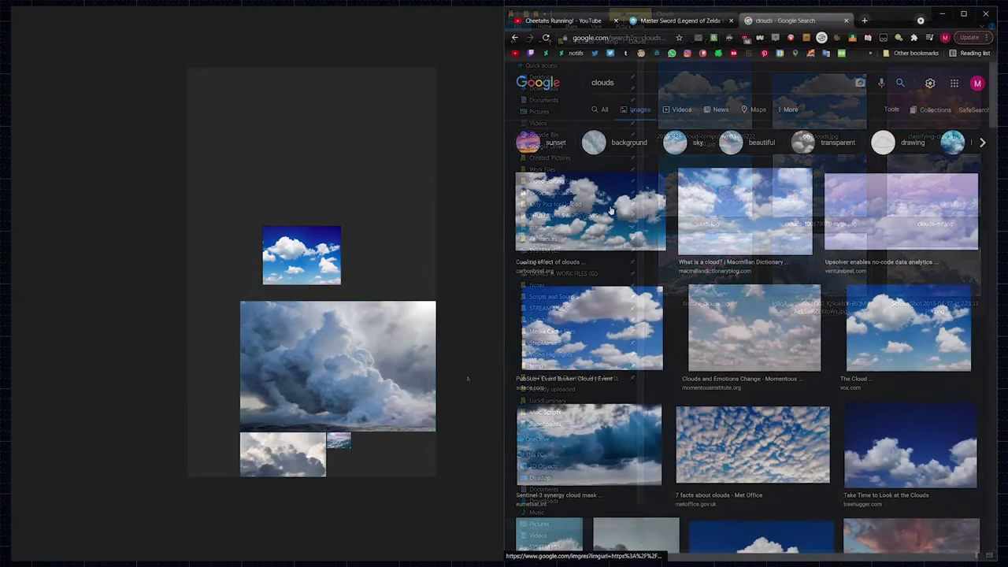
Add the Met Office, Eumetsat and Wagrati cloud images from the Google results to the reference board
left_click(752, 444)
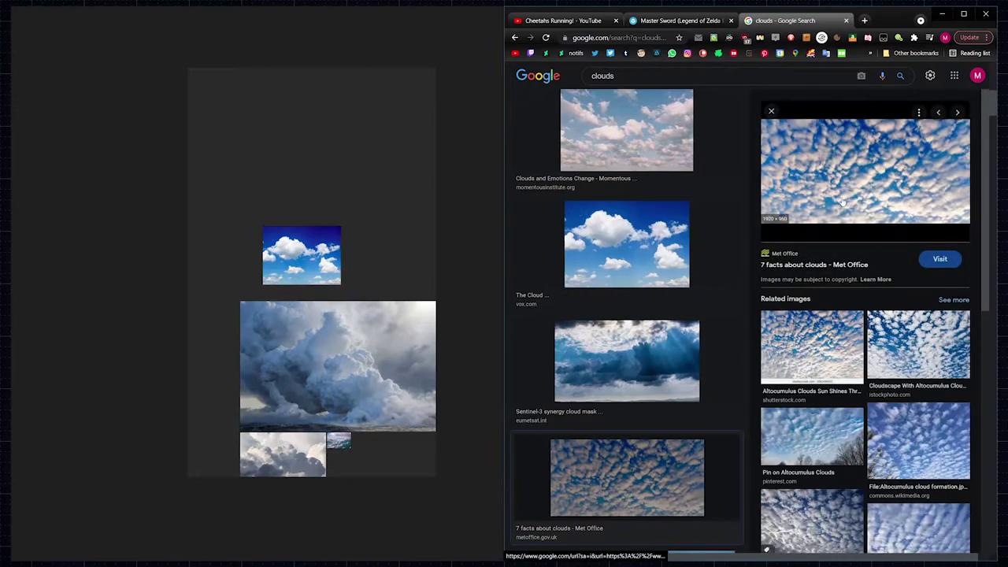
left_click_drag(865, 170, 197, 189)
left_click(686, 349)
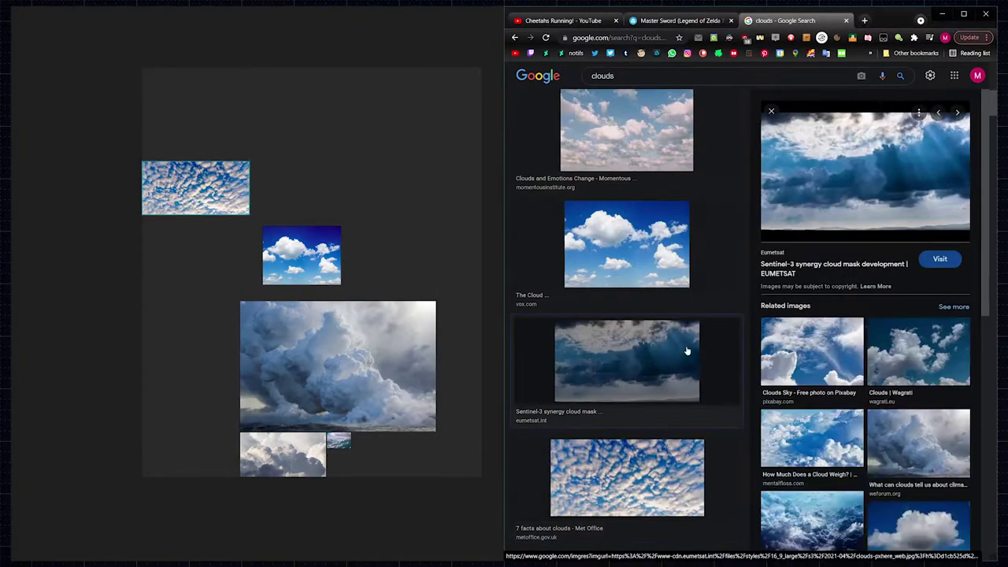
left_click_drag(866, 169, 301, 164)
left_click(918, 364)
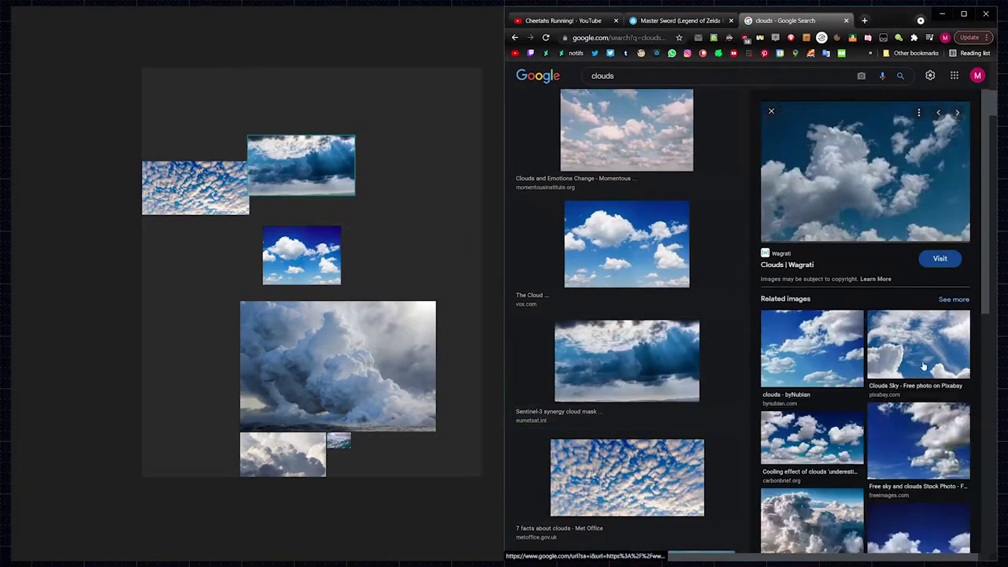
left_click_drag(866, 199, 400, 235)
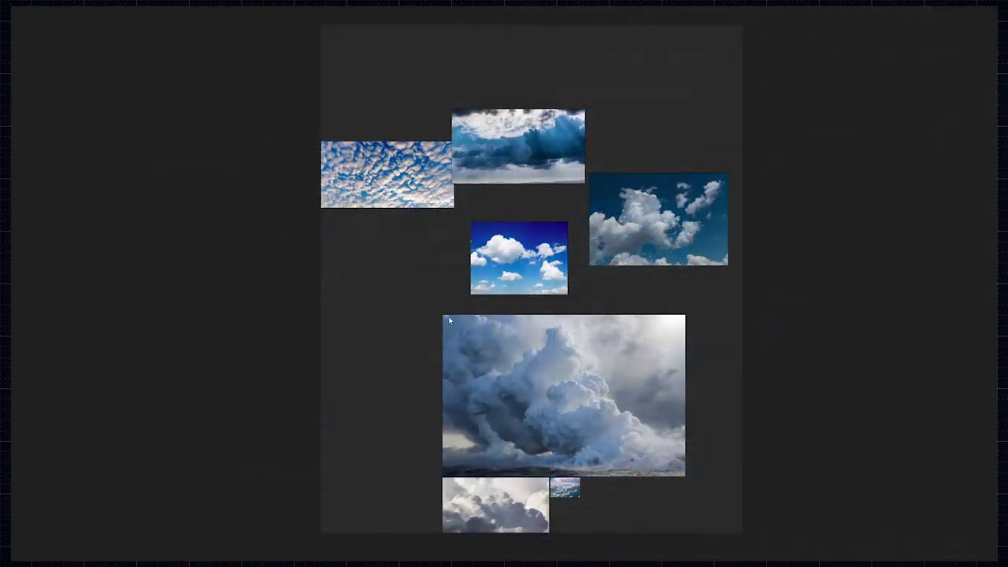
Pack all images on the board with Arrange Optimal and view the Controls key bindings in the settings
key("ctrl+v")
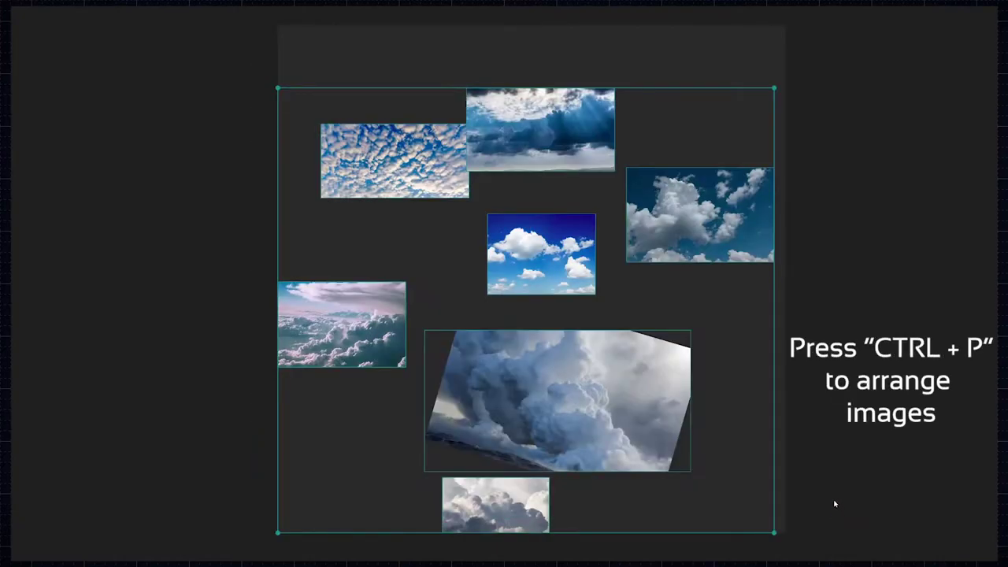
key("ctrl+p")
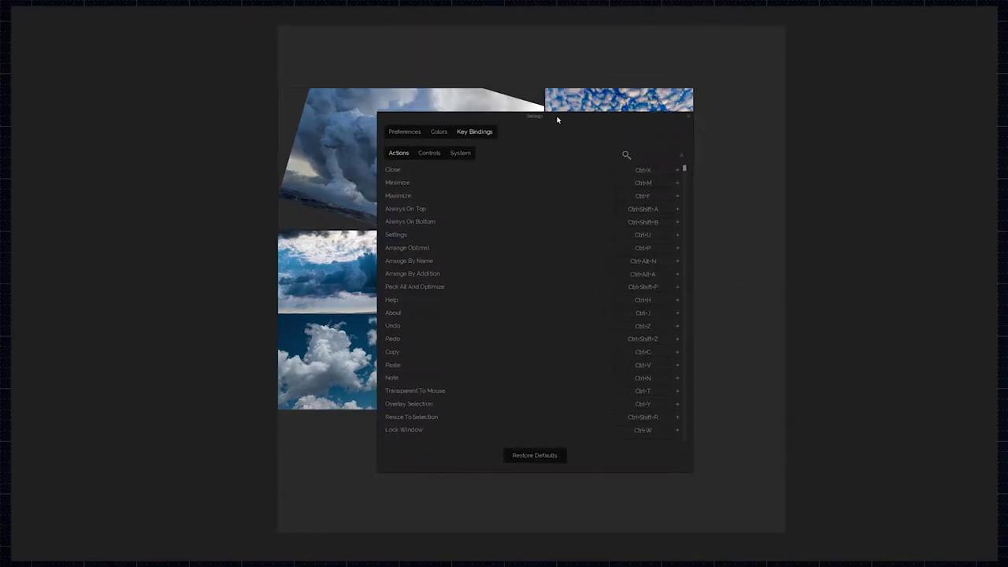
left_click(430, 162)
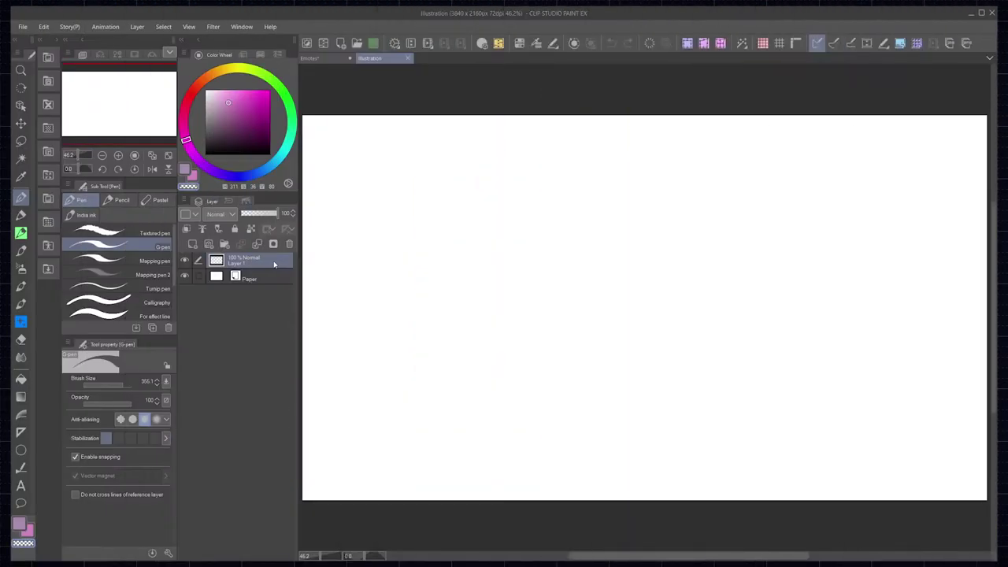
Switch to Clip Studio Paint, paste the copied cloud references into the blank illustration as a layer and scale them down
key("ctrl+v")
key("ctrl+t")
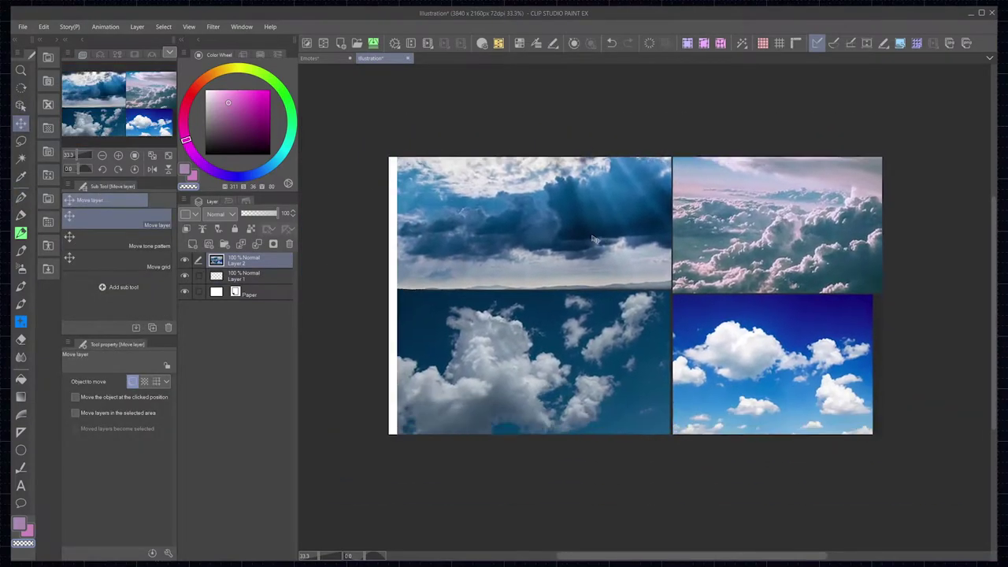
left_click_drag(905, 470, 775, 385)
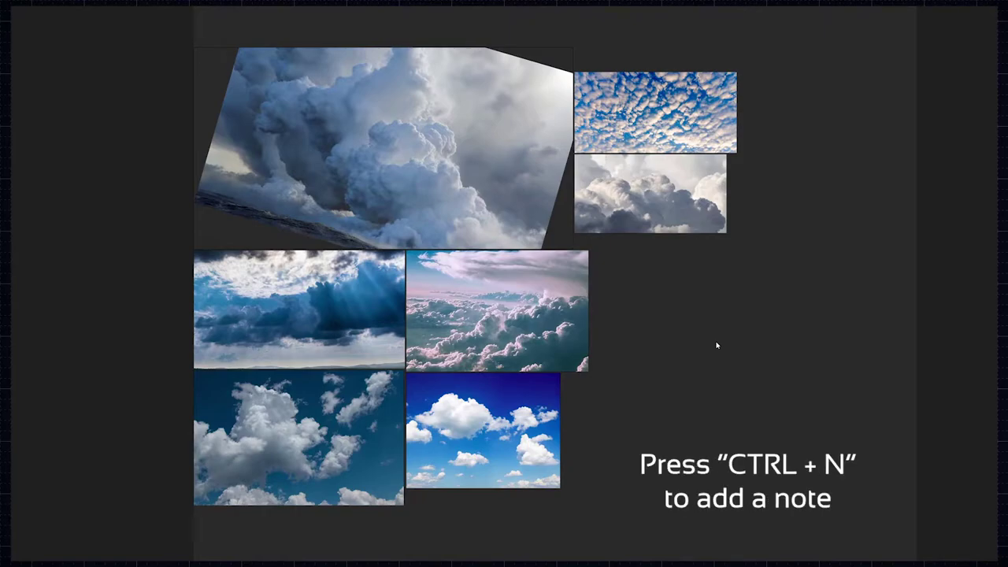
Add the note "Hi YouTube :)" to the reference board, then enlarge and move it in the empty area beside the images
key("ctrl+n")
type("Hi YouTube :")
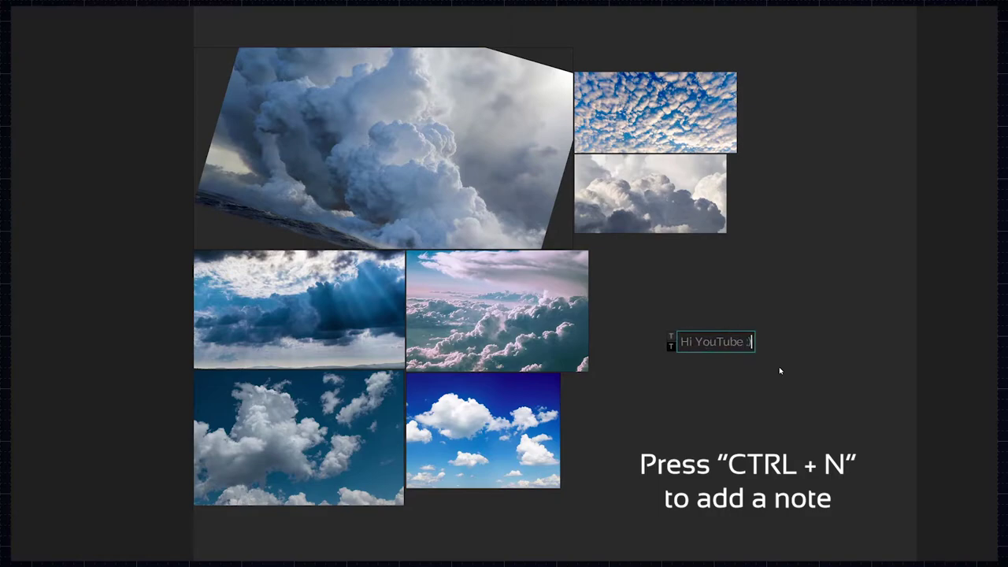
type(")")
mouse_move(756, 349)
left_mouse_down()
mouse_move(846, 412)
mouse_move(760, 362)
left_mouse_up()
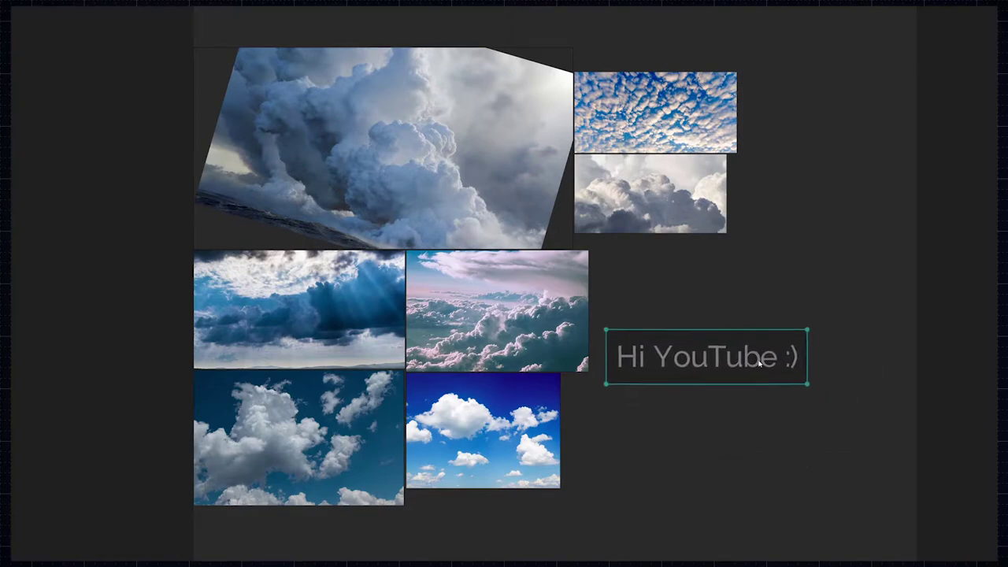
left_click_drag(760, 362, 860, 385)
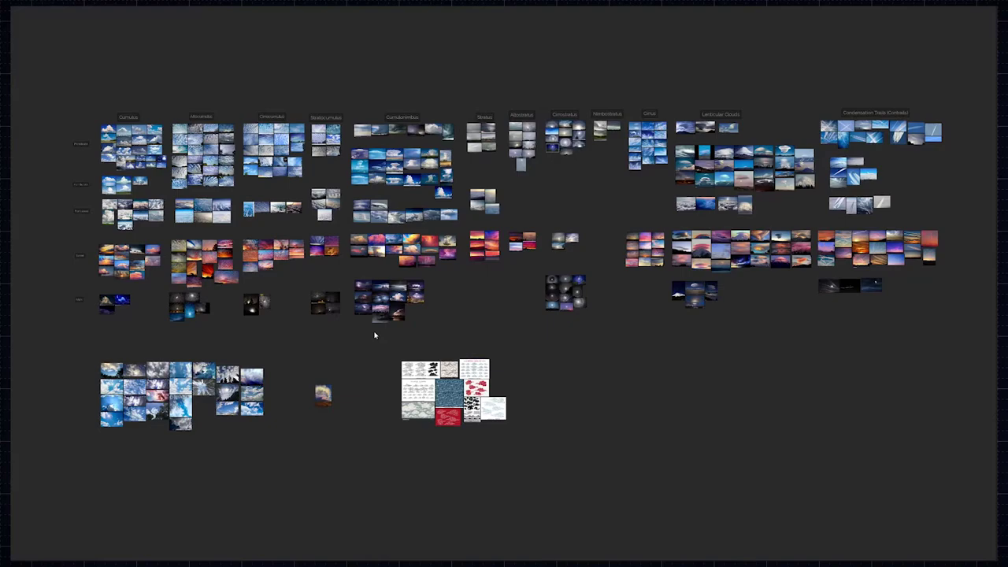
Examine the Cumulus and Altocumulus groups on the cloud reference board and switch between the board and the "Dream in a box" painting
scroll(69, 130, "up", 5)
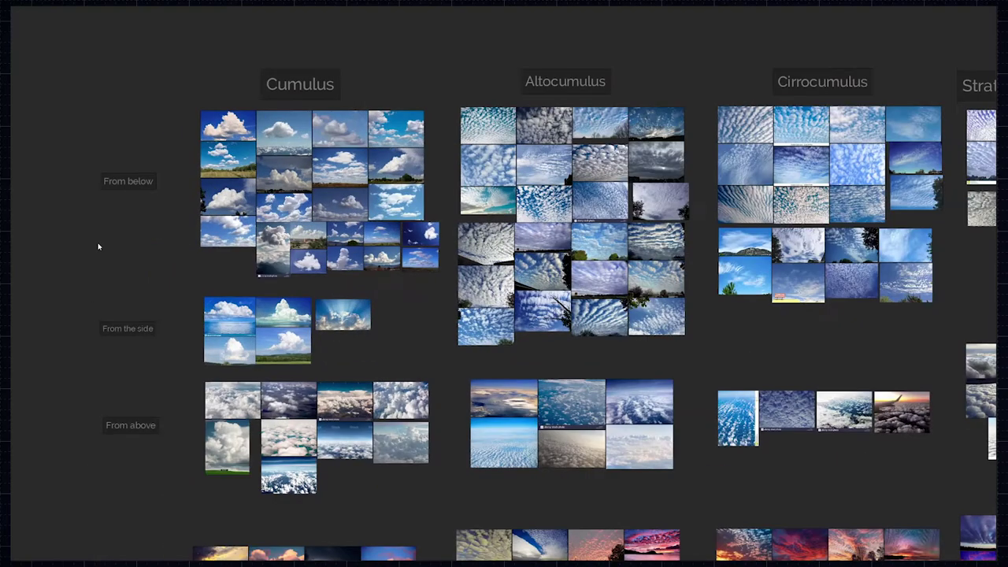
scroll(155, 252, "up", 1)
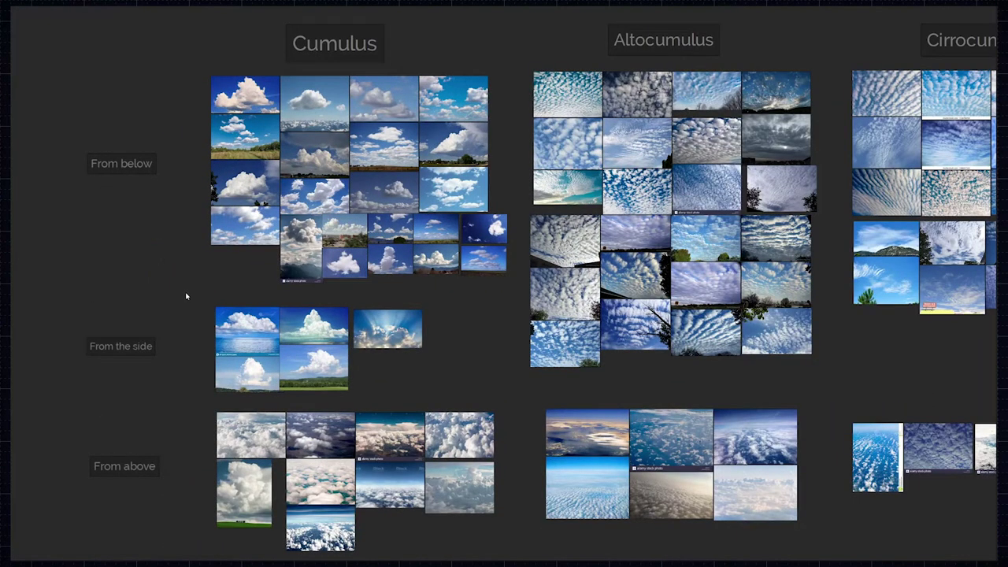
mouse_move(191, 457)
left_mouse_down()
mouse_move(202, 130)
mouse_move(178, 399)
mouse_move(169, 269)
left_mouse_up()
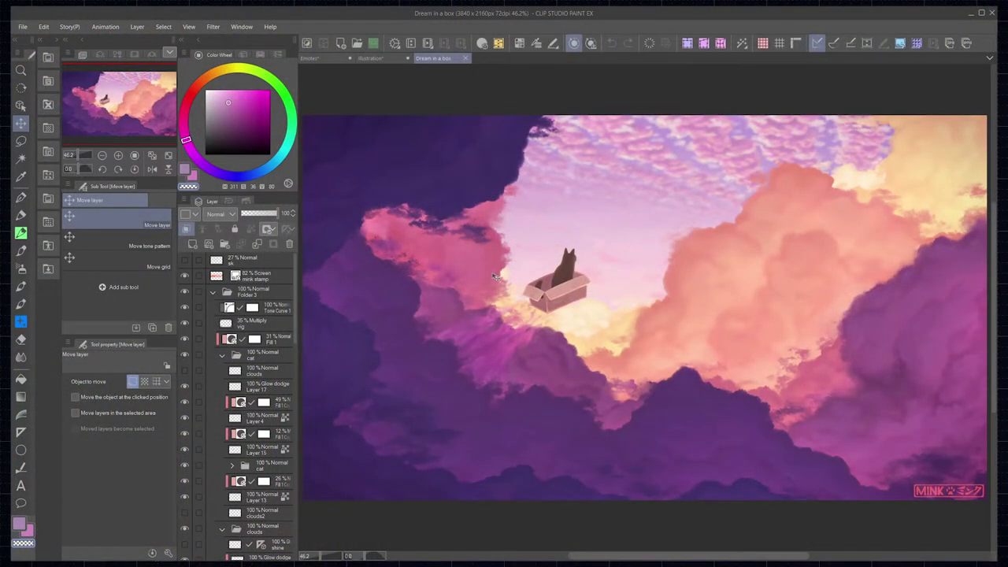
key("alt+Tab")
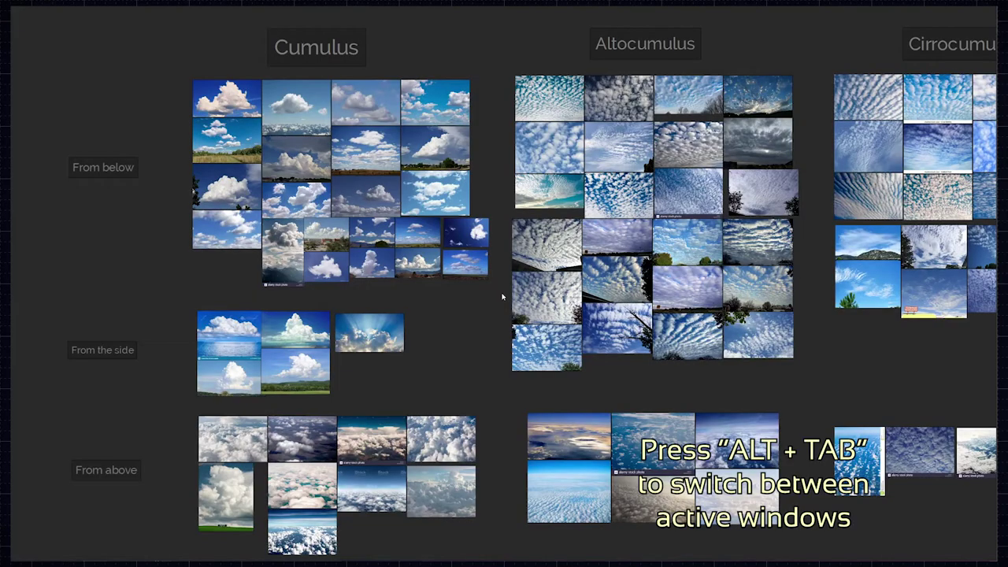
key("alt+Tab")
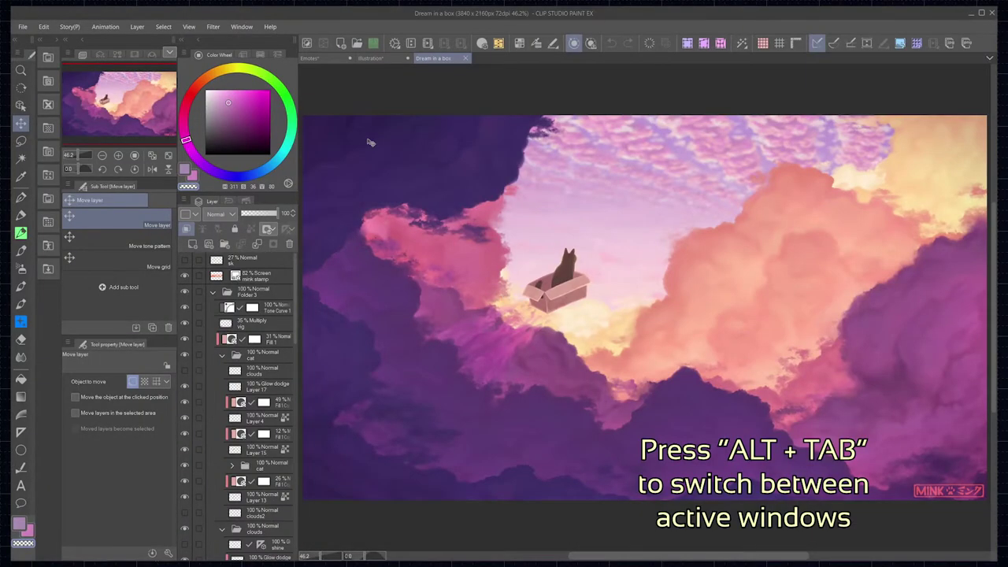
Create a new blank 3840 x 2160 px illustration and dock its canvas side by side with the "Dream in a box" painting
key("ctrl+n")
left_click(698, 214)
mouse_move(504, 58)
left_mouse_down()
mouse_move(874, 229)
mouse_move(905, 203)
left_mouse_up()
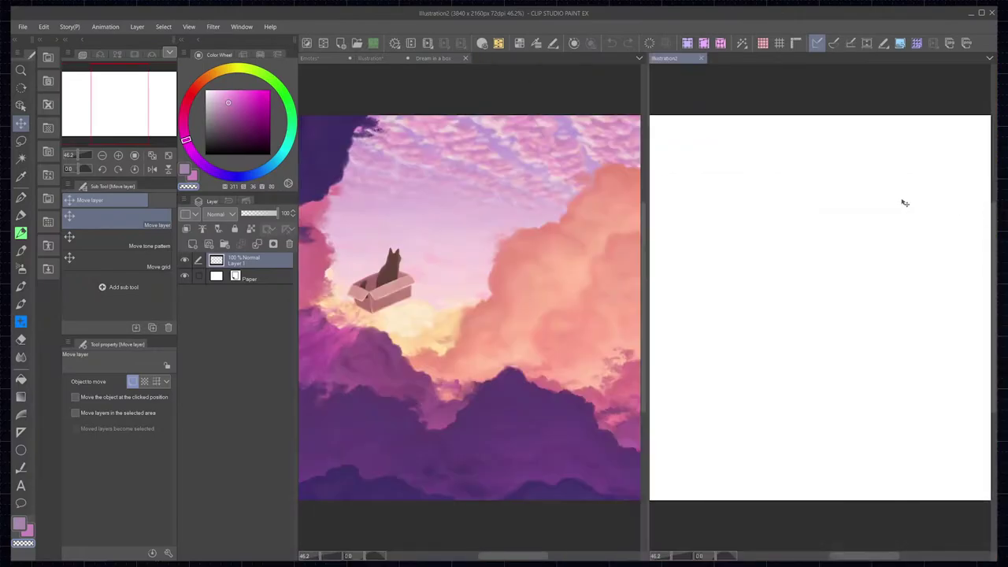
Switch to the PureRef board for the selected Cumulus images, return to Clip Studio Paint and paste them into the blank illustration
key("alt+Tab")
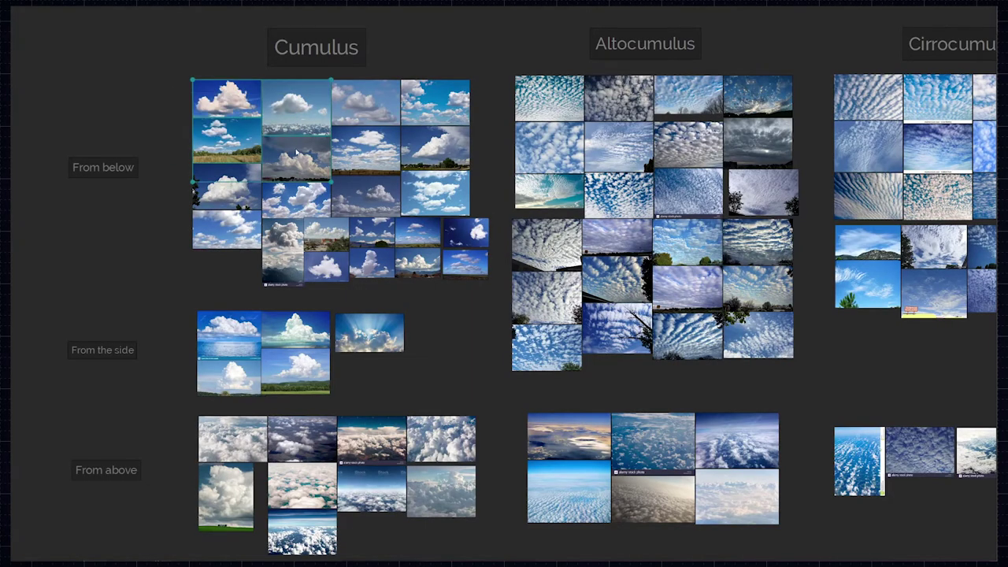
key("alt+Tab")
key("ctrl+v")
key("ctrl+t")
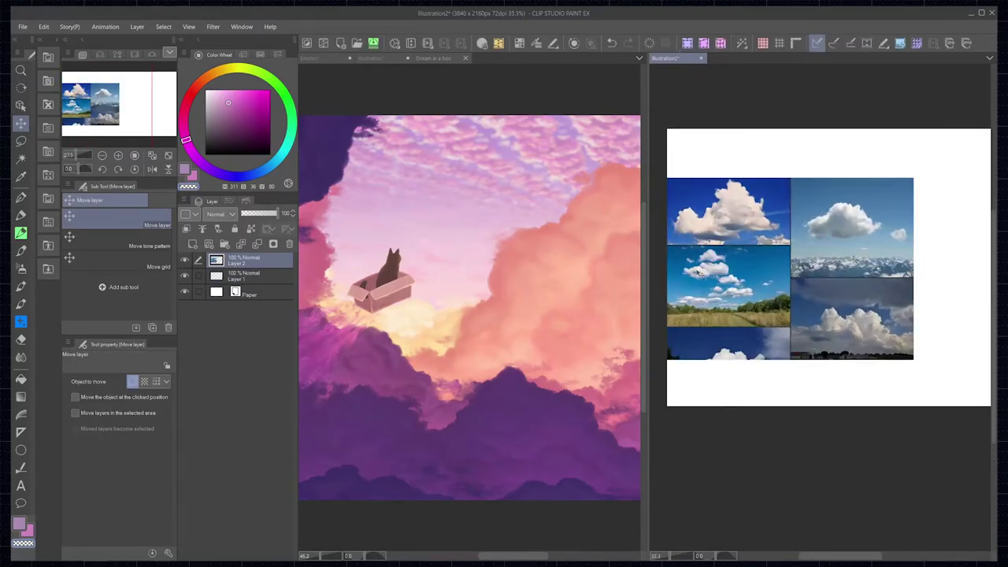
left_click_drag(665, 58, 711, 81)
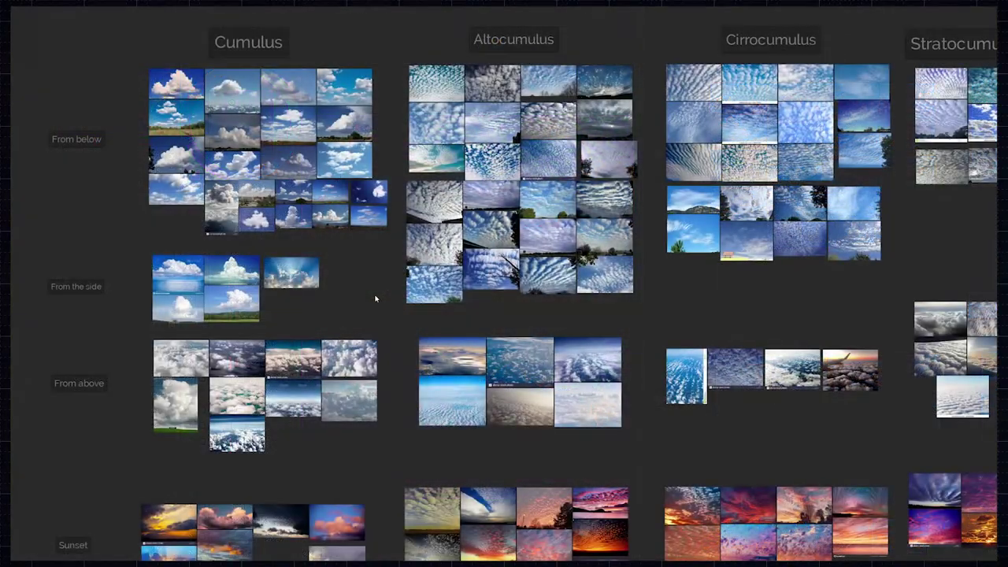
Enable the Always On Top mode for the PureRef cloud reference board
right_click(375, 269)
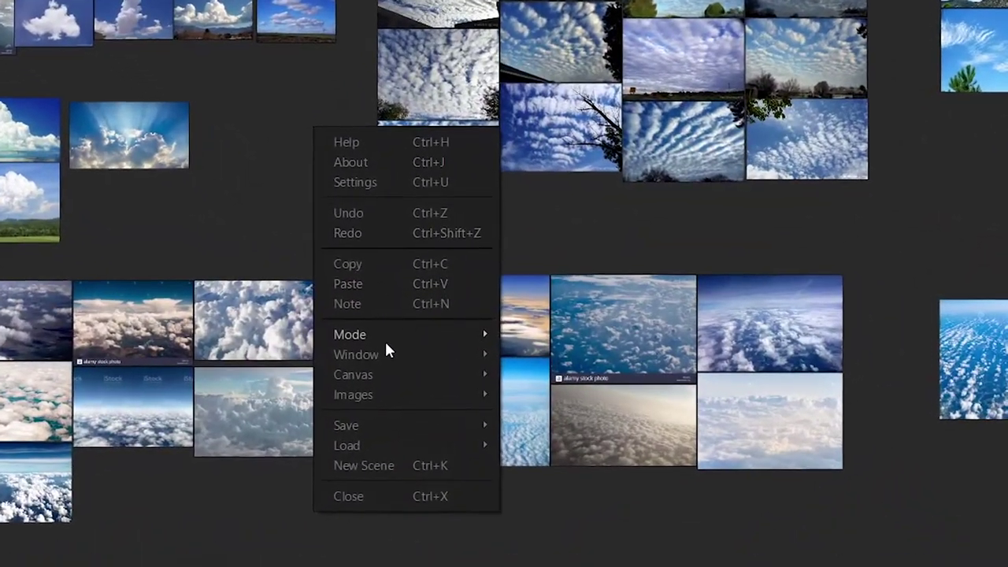
mouse_move(409, 367)
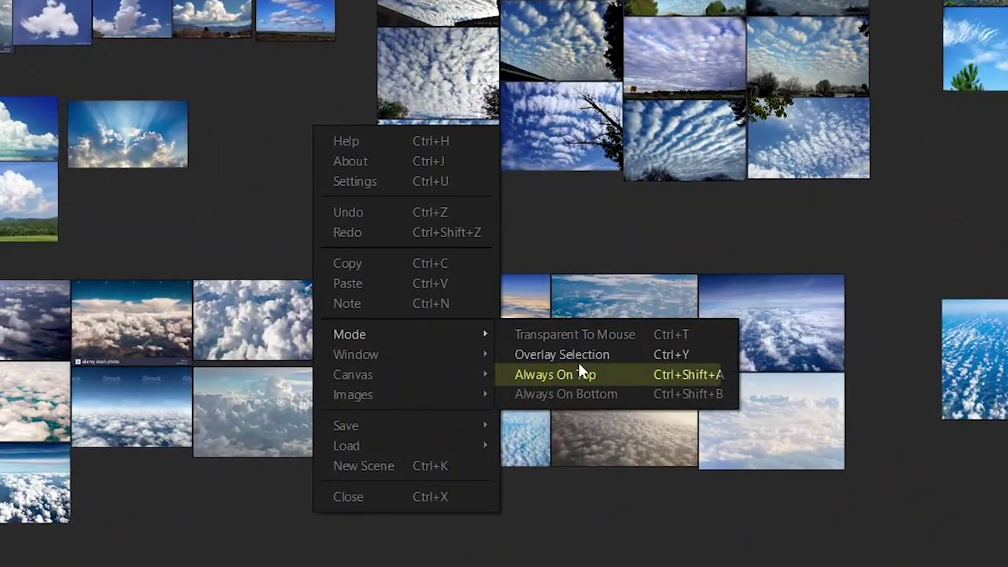
left_click(613, 377)
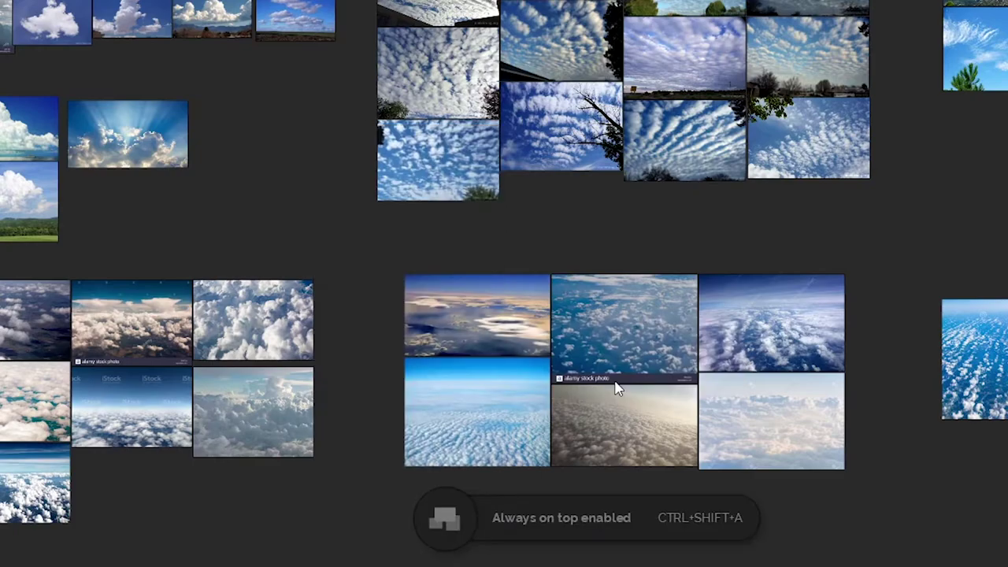